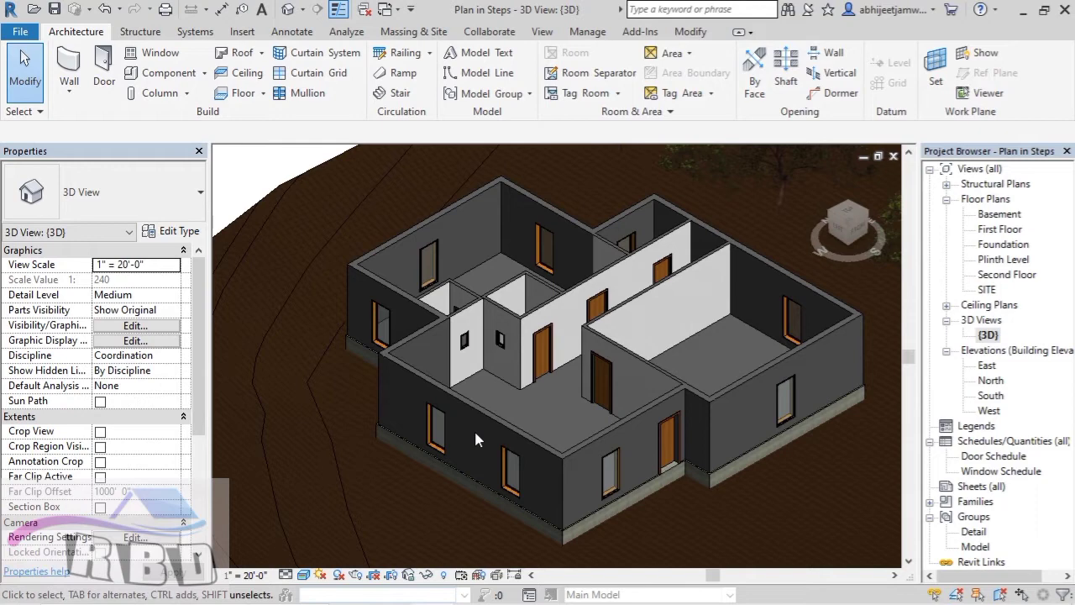
Open the Plinth Level plan and start an architectural floor sketch of type Generic Floor 600mm.
double_click(1008, 262)
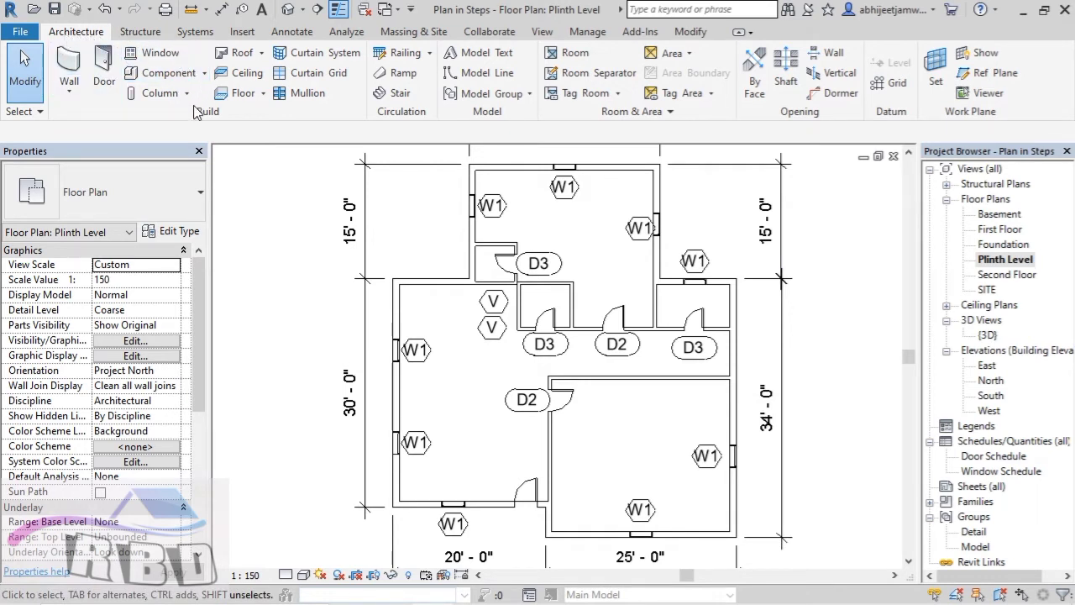
click(263, 94)
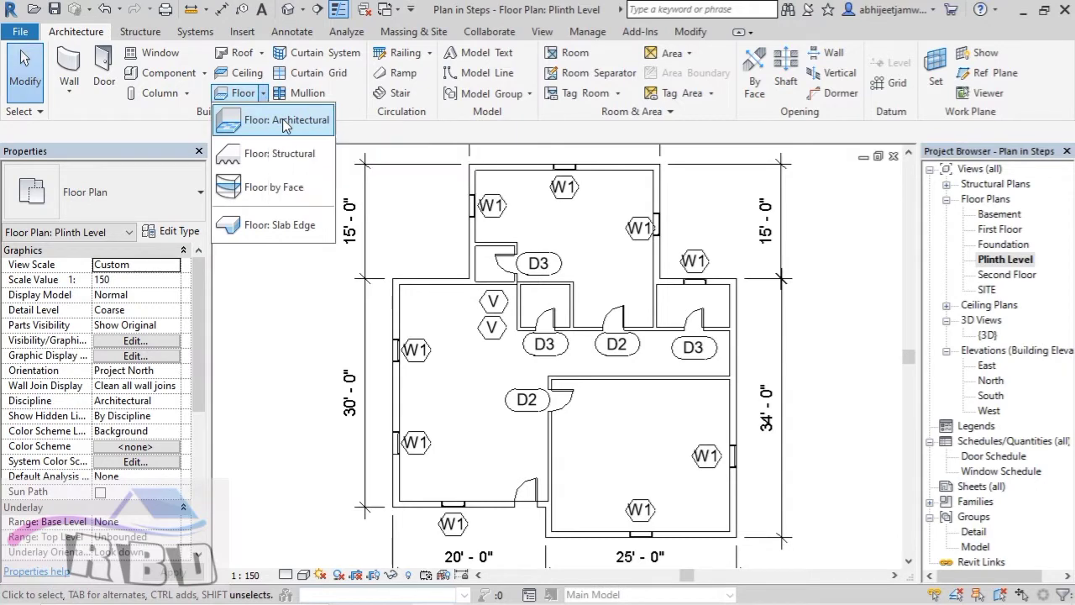
click(282, 119)
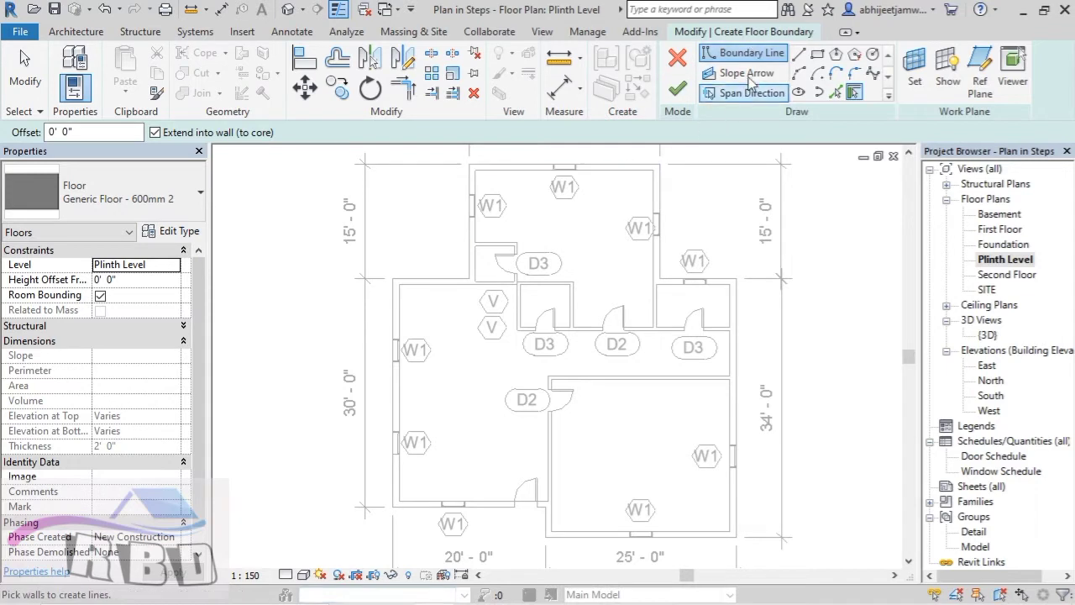
Draw line boundary segments around the upper room and down the house's right side.
click(798, 53)
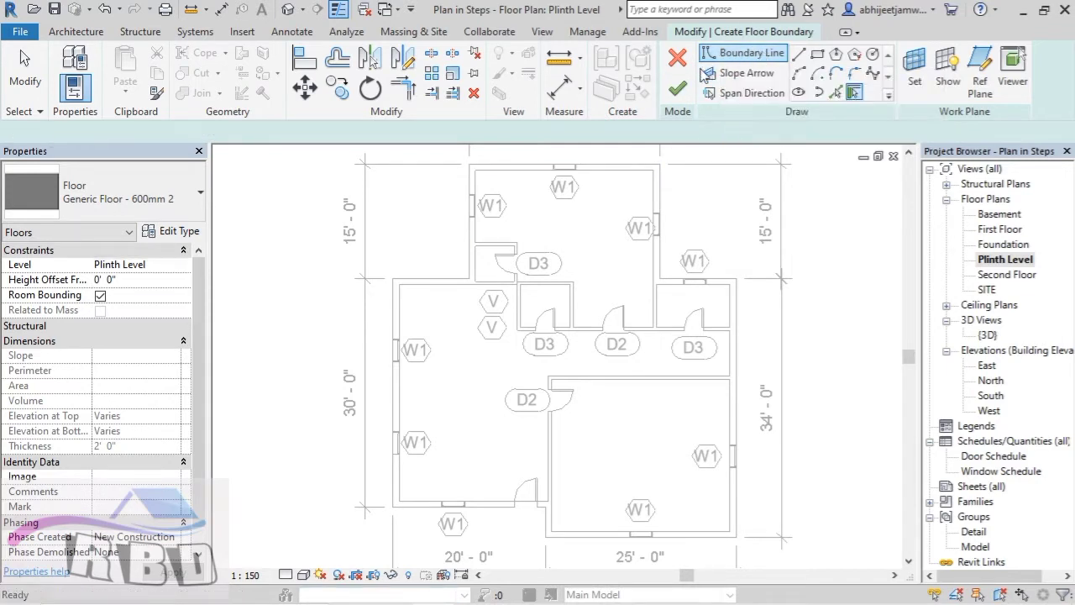
click(469, 170)
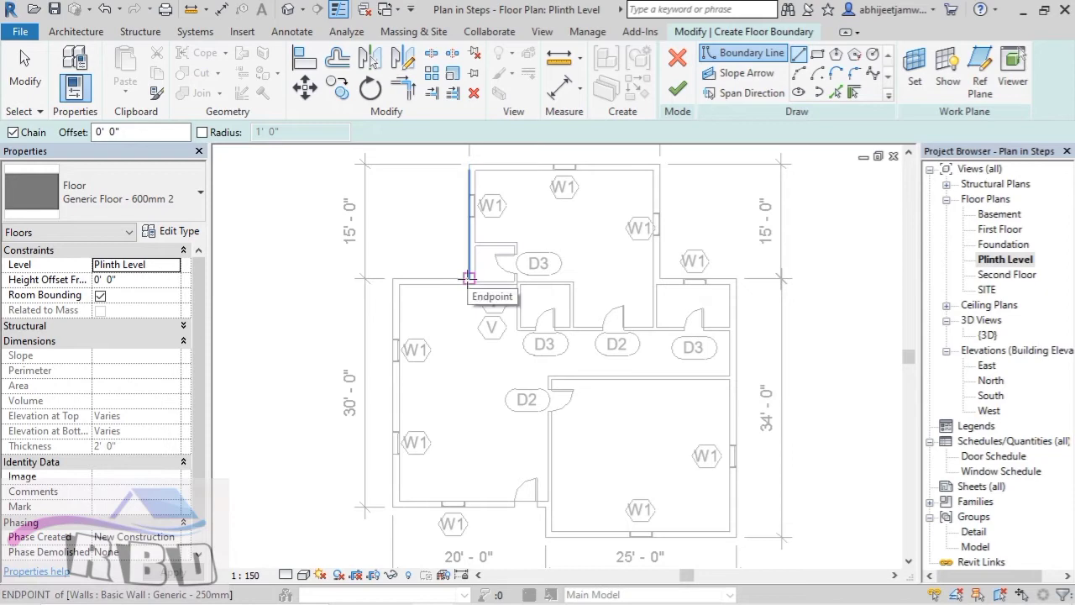
click(468, 278)
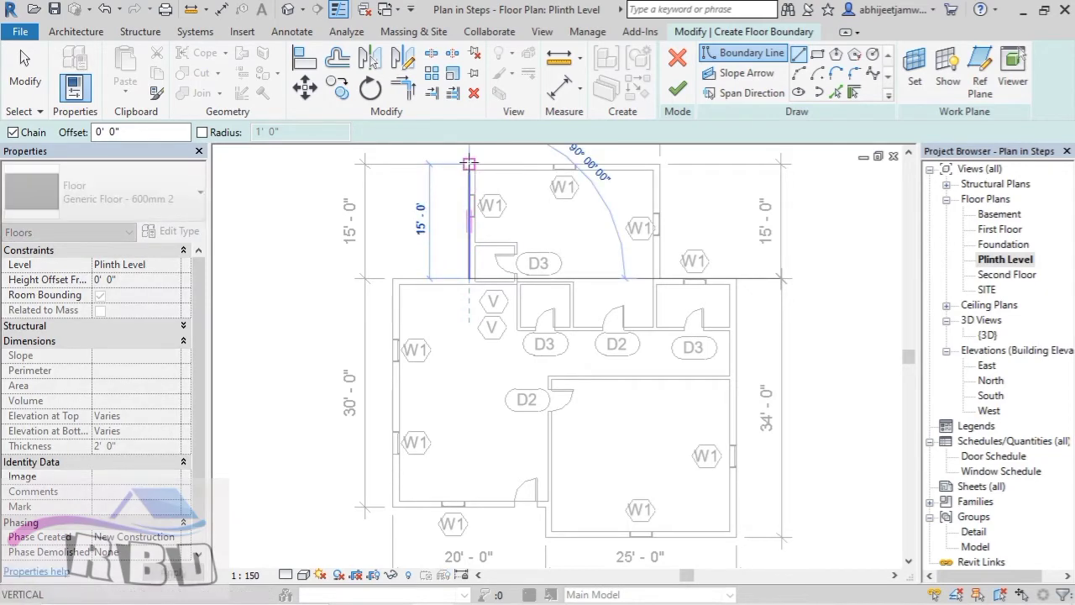
click(469, 163)
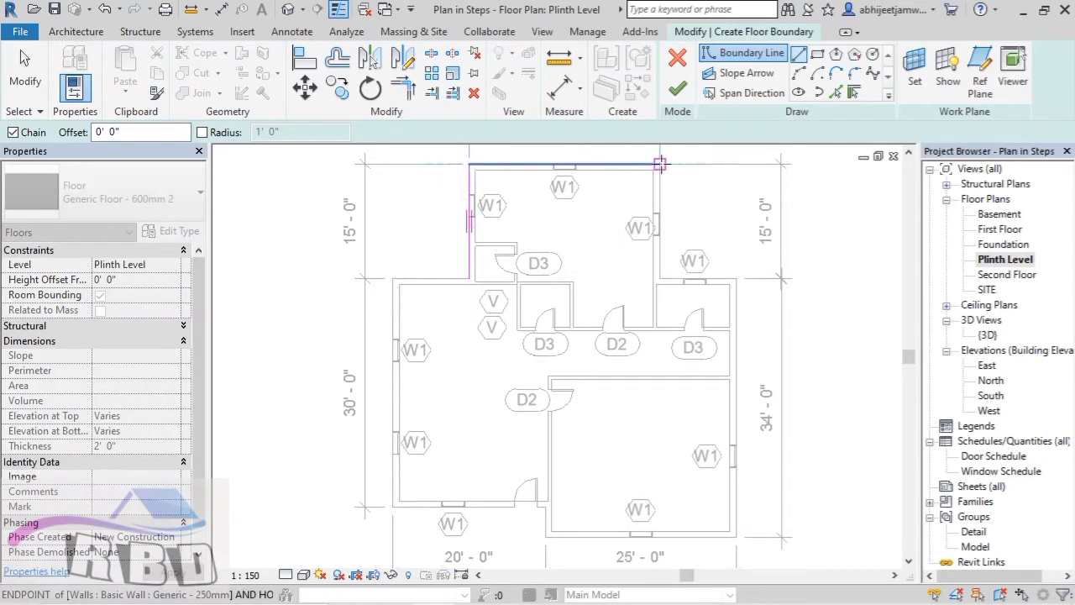
click(660, 164)
click(661, 278)
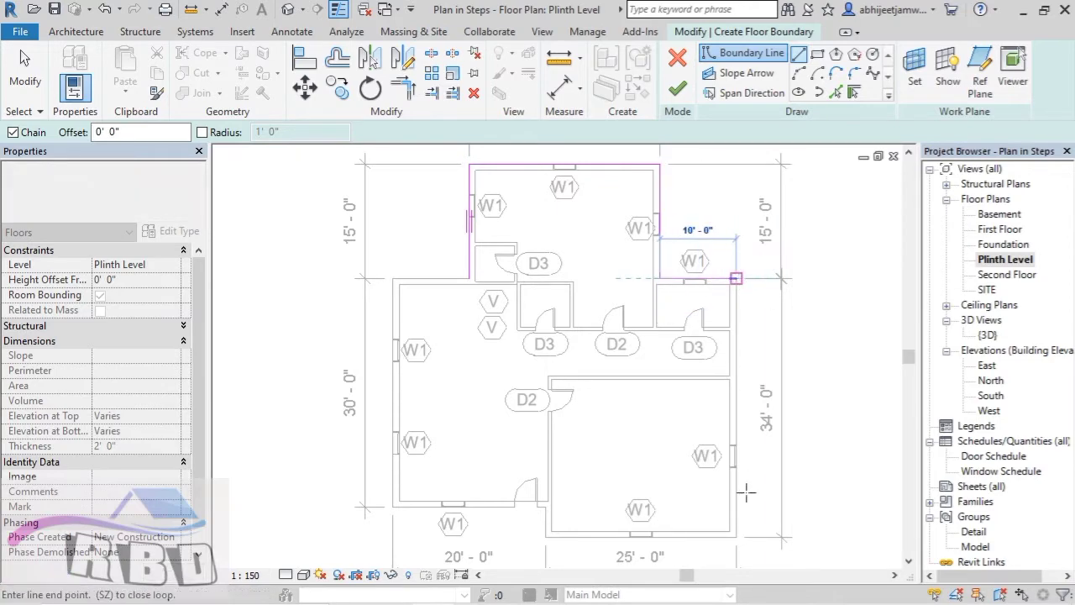
click(736, 278)
click(736, 537)
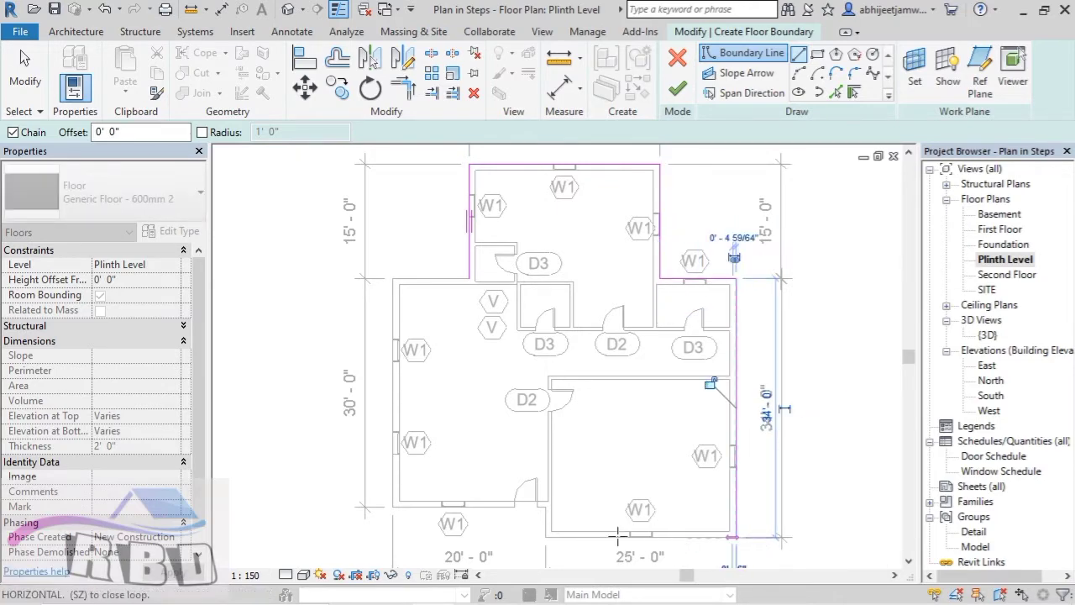
Continue the boundary along the bottom and left walls, closing it at the top-left corner.
click(546, 536)
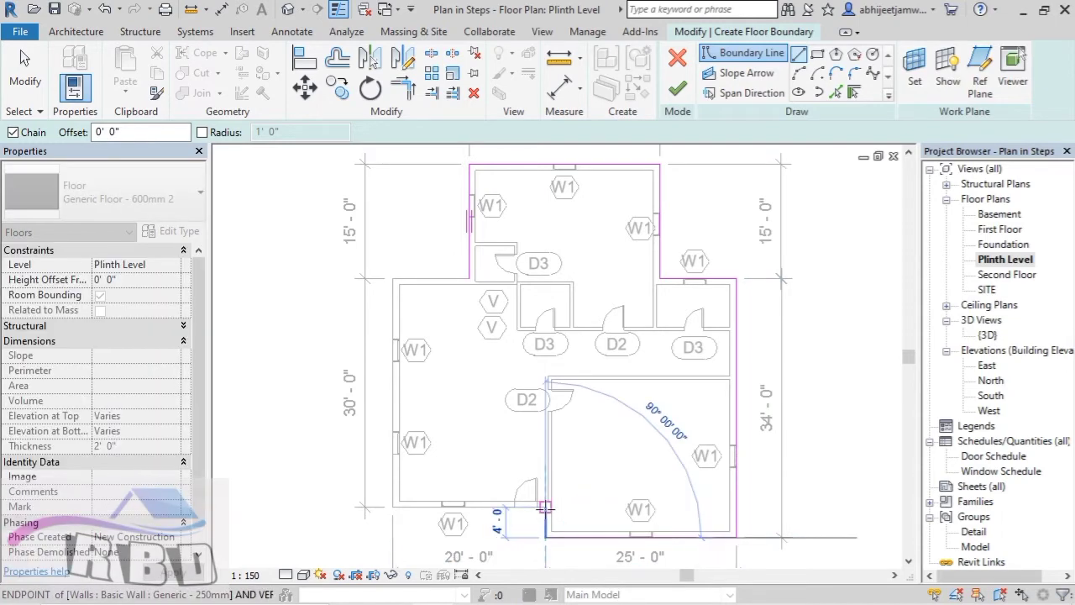
click(545, 506)
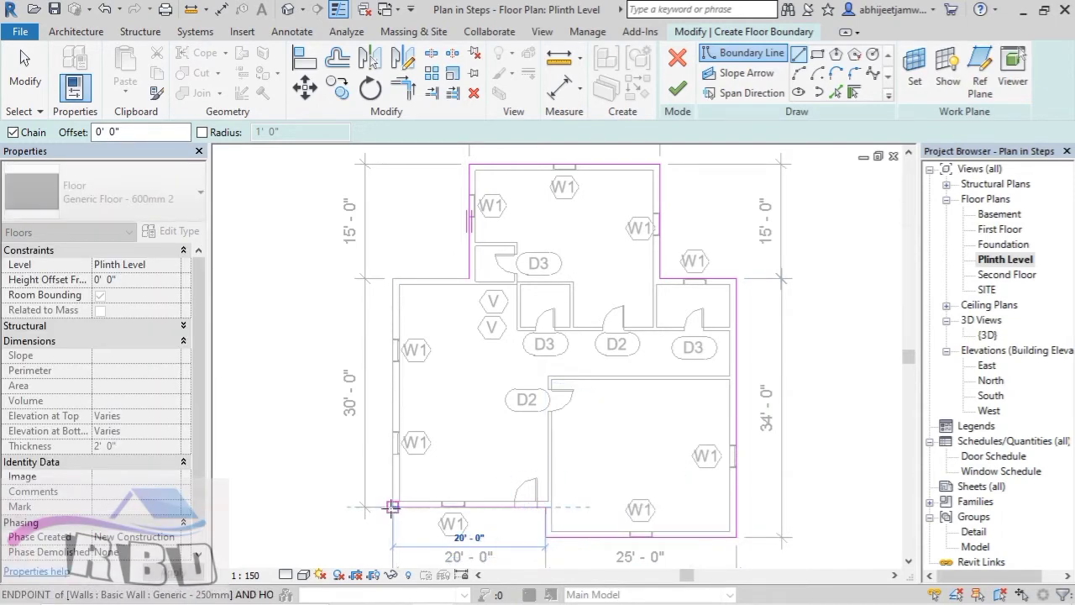
click(392, 507)
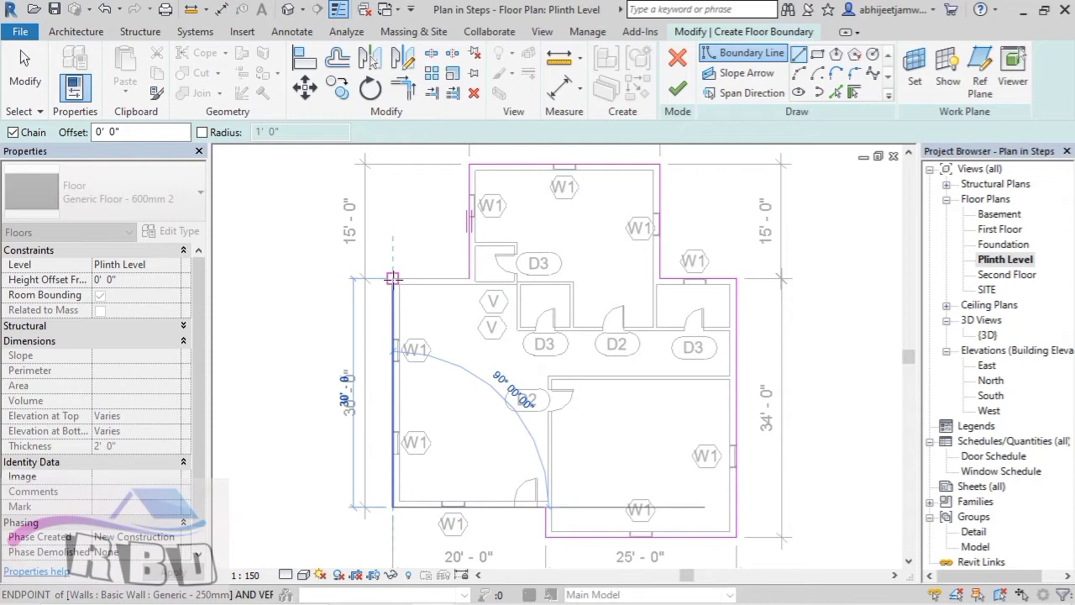
click(392, 278)
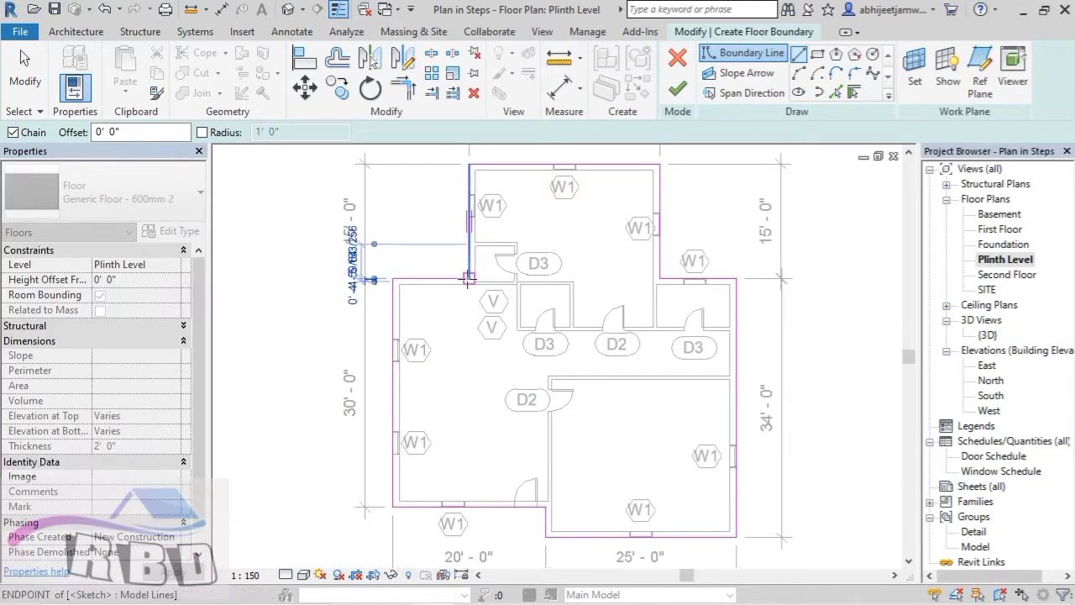
click(468, 278)
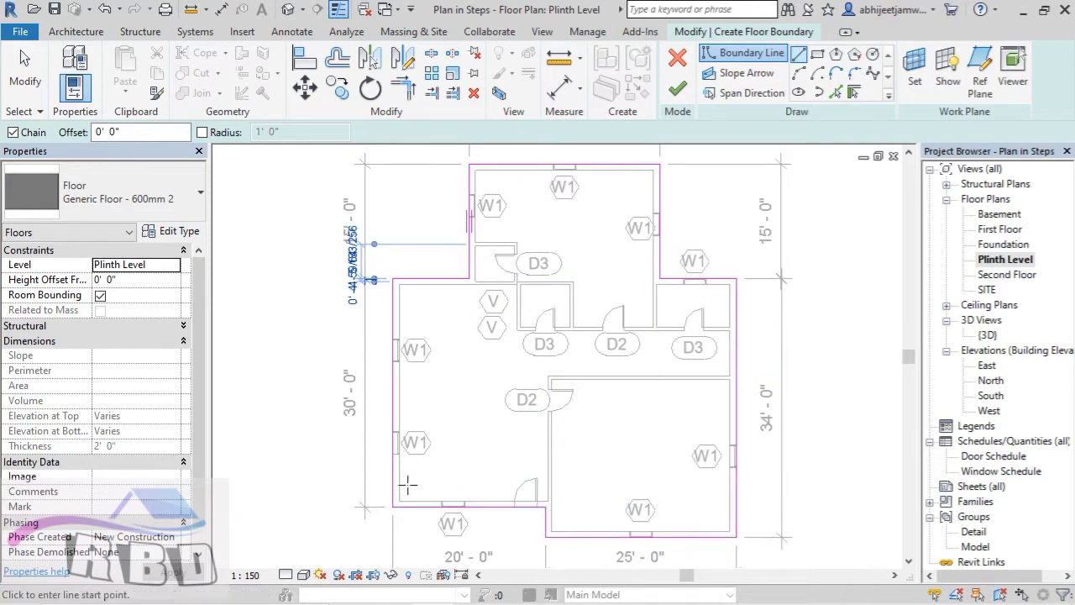
click(393, 279)
click(472, 165)
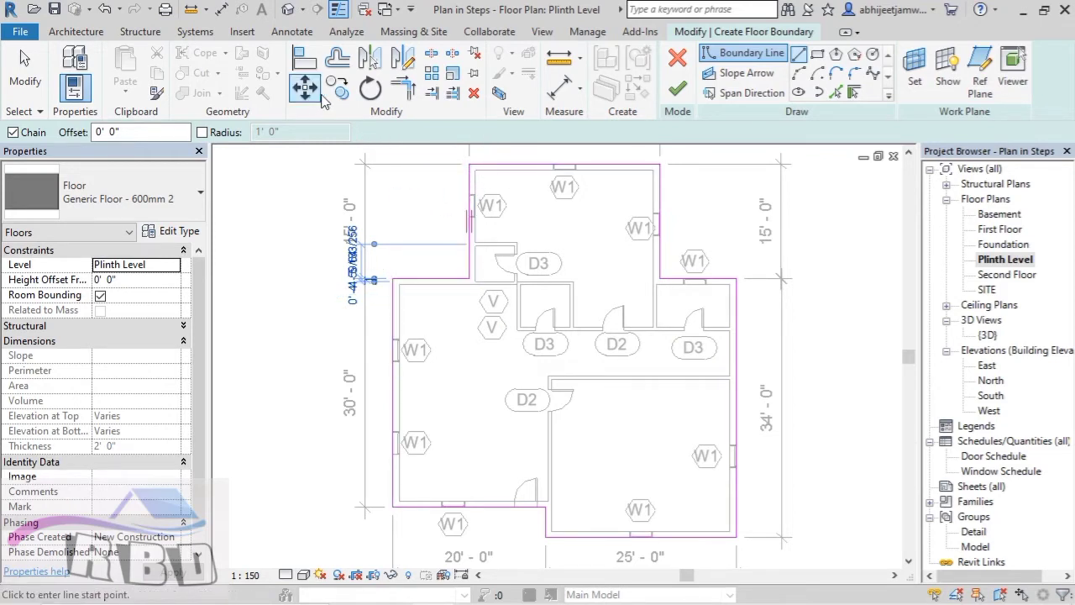
Offset copies of every boundary line 1' 6" outward around the whole house.
click(338, 61)
text(1' 6")
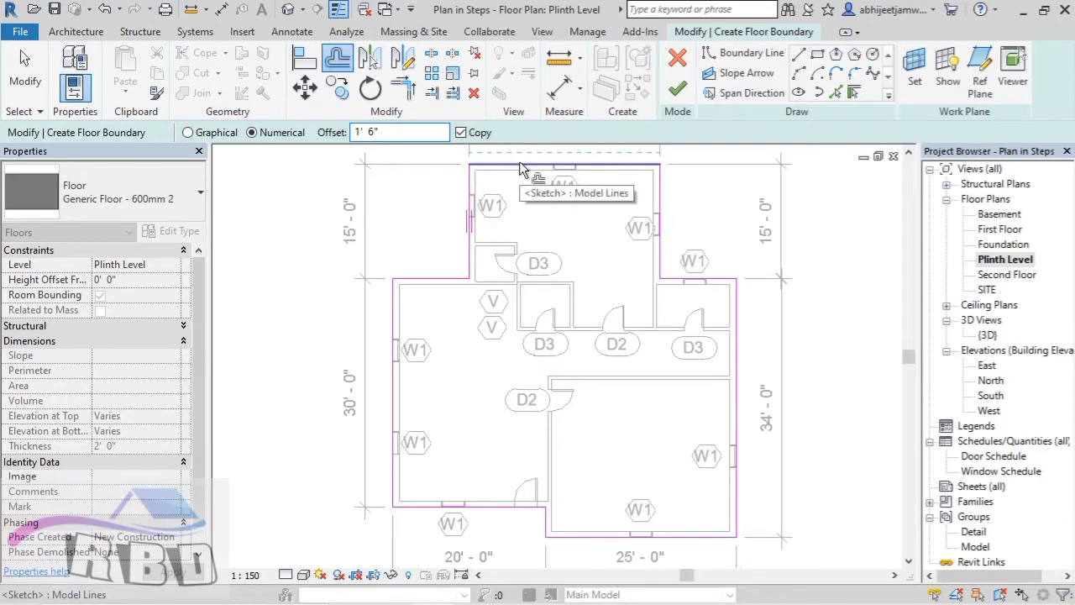
click(520, 166)
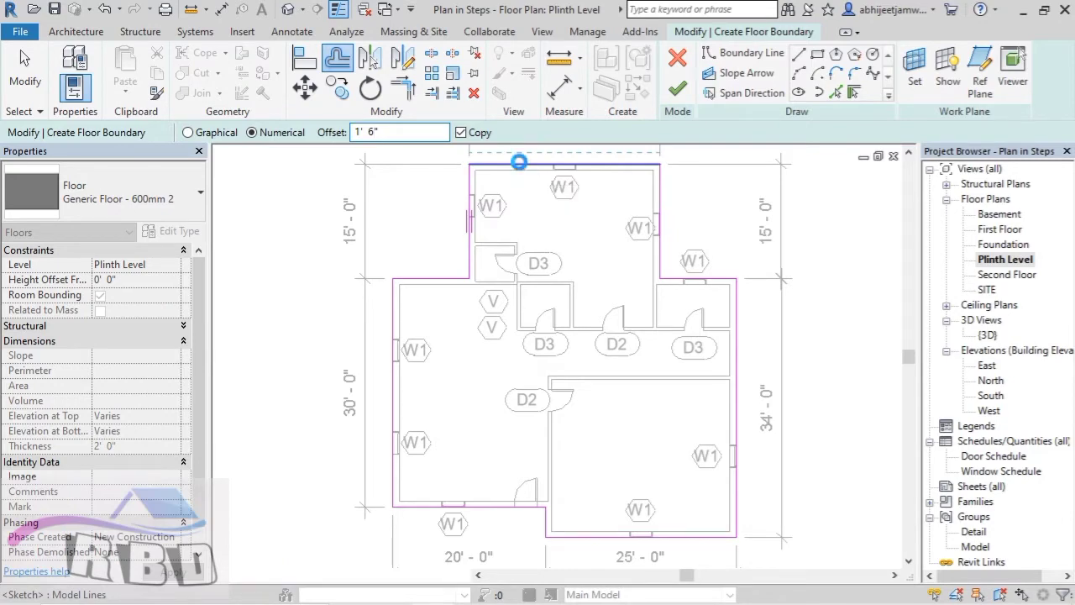
click(661, 227)
click(718, 286)
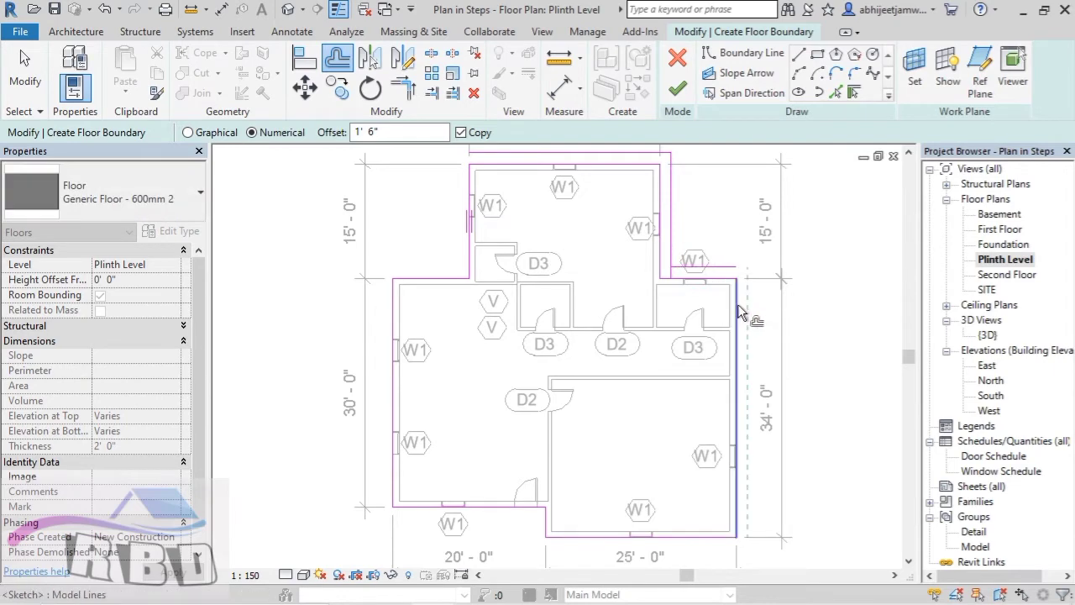
click(742, 313)
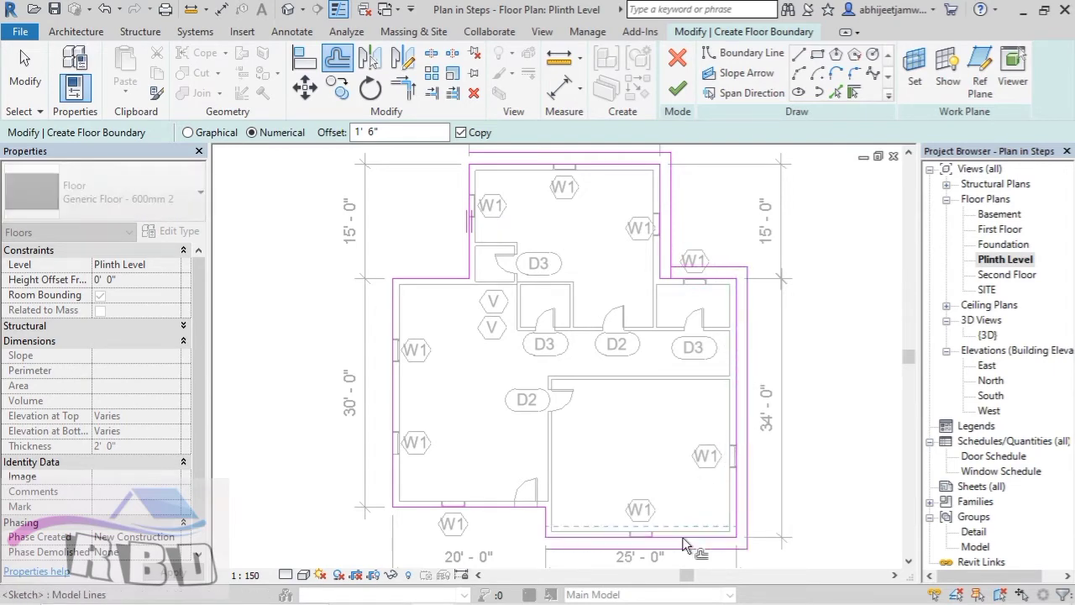
click(545, 554)
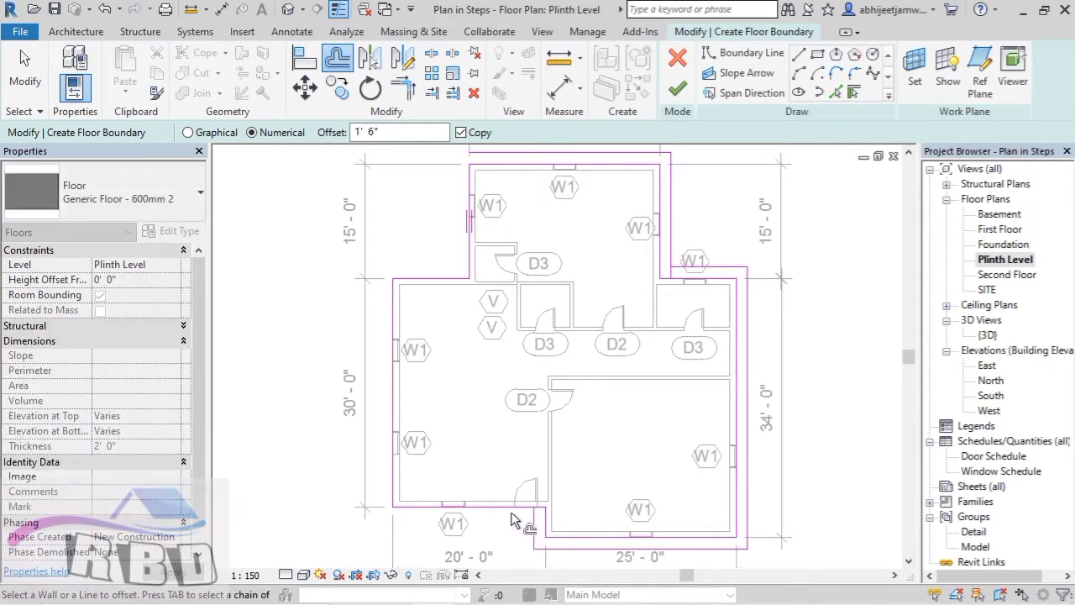
click(512, 515)
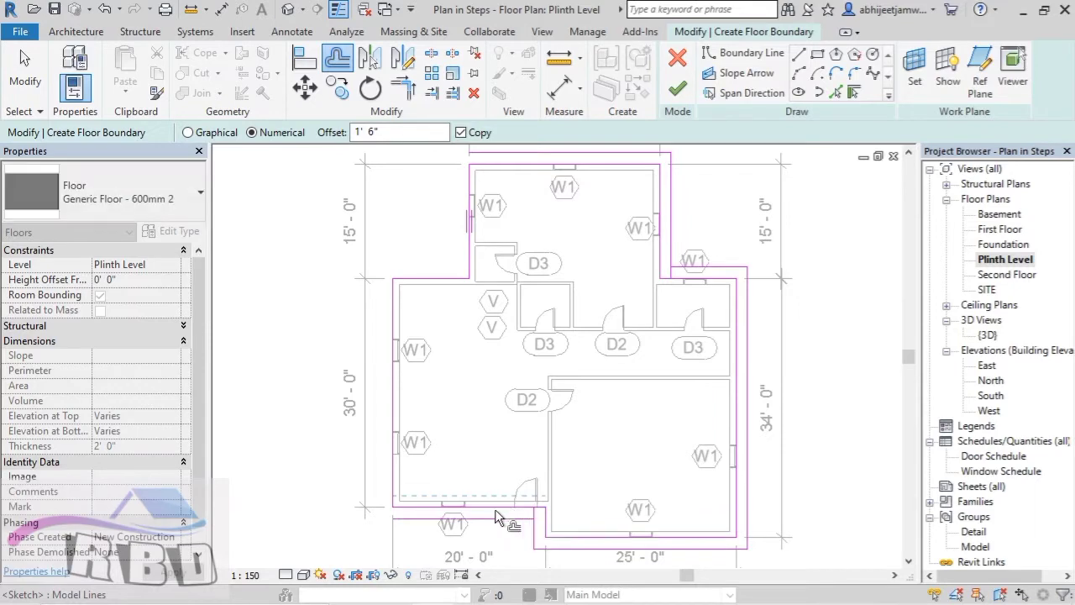
click(400, 477)
click(430, 283)
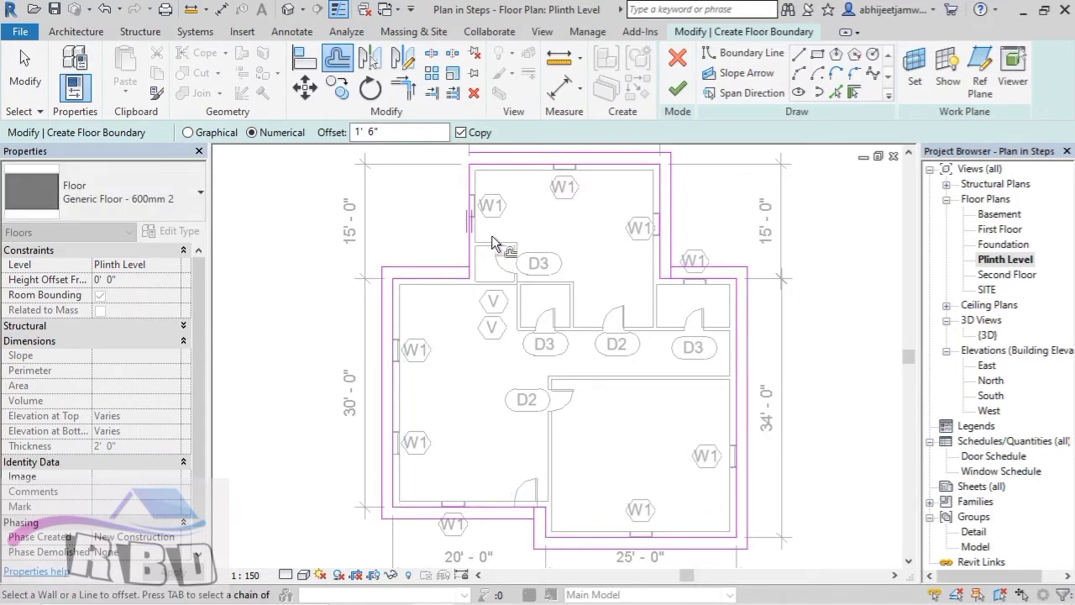
click(470, 250)
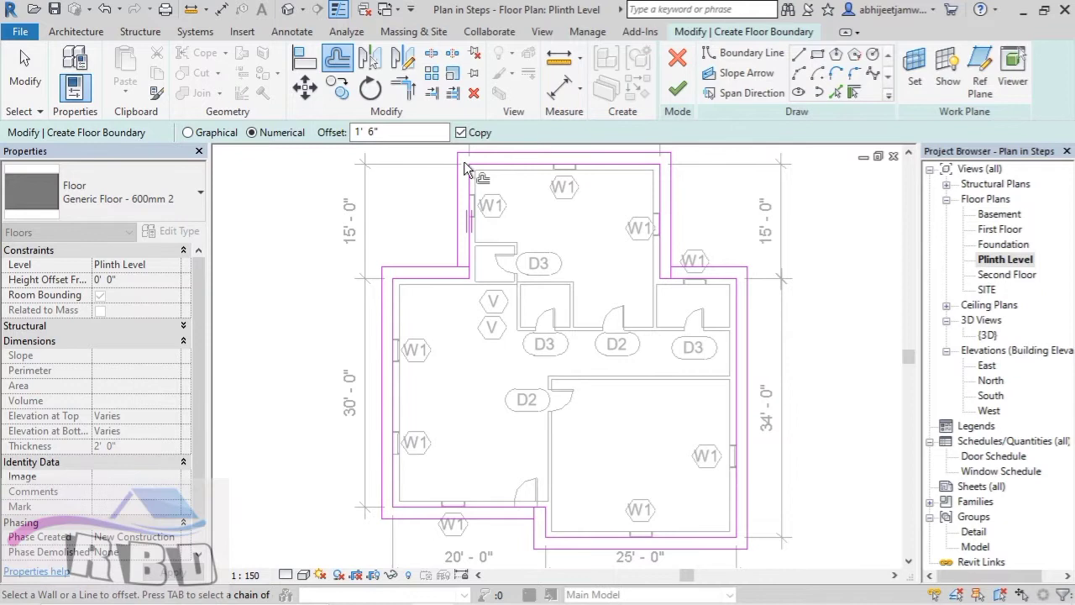
click(521, 165)
key(Escape)
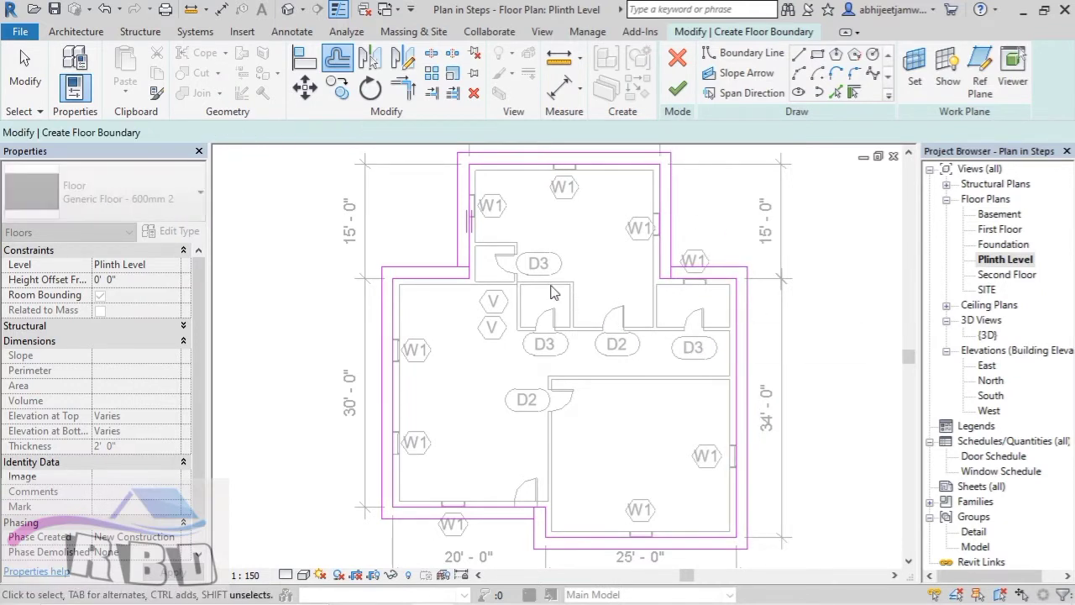
click(533, 174)
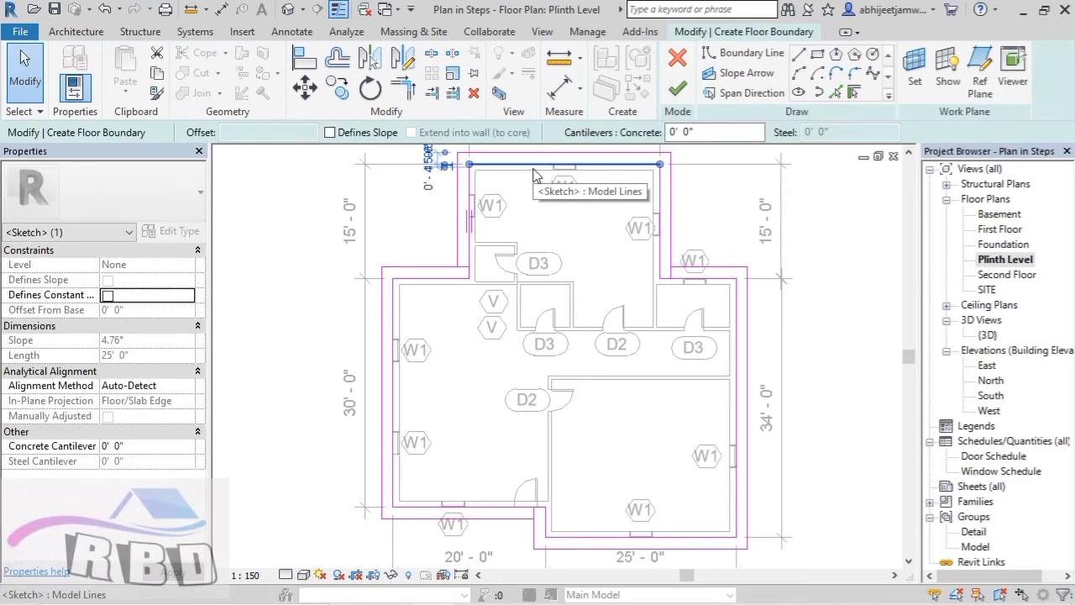
ctrl+click(471, 216)
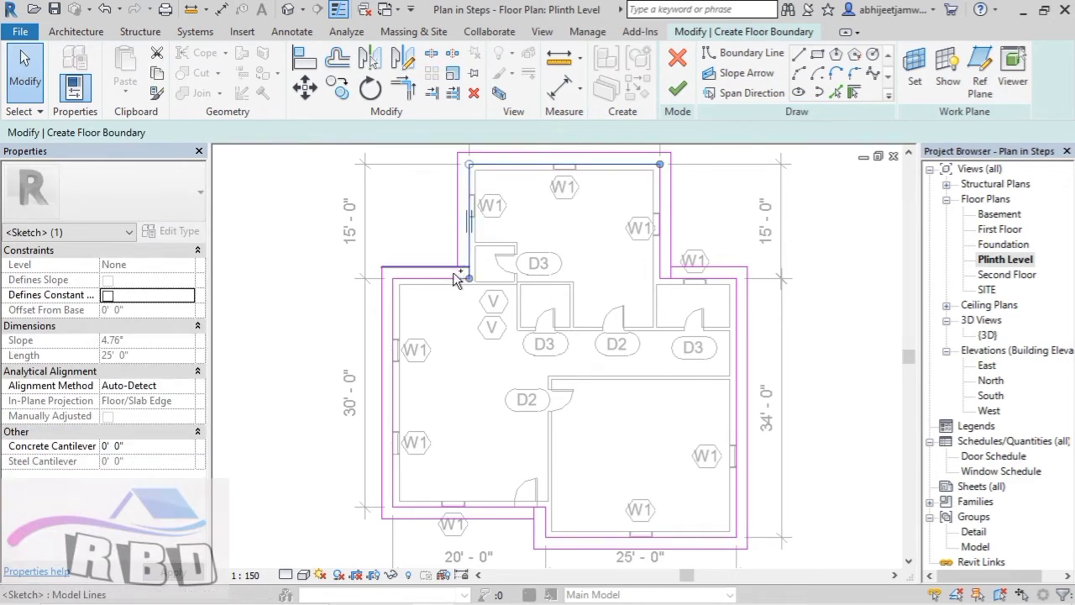
ctrl+click(453, 289)
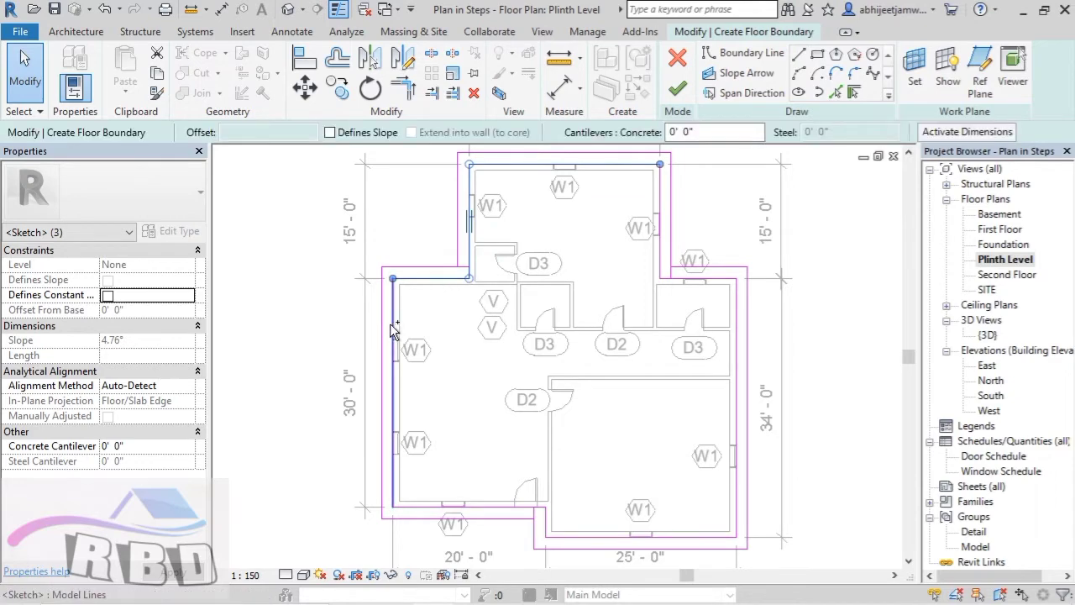
ctrl+click(393, 330)
ctrl+click(487, 507)
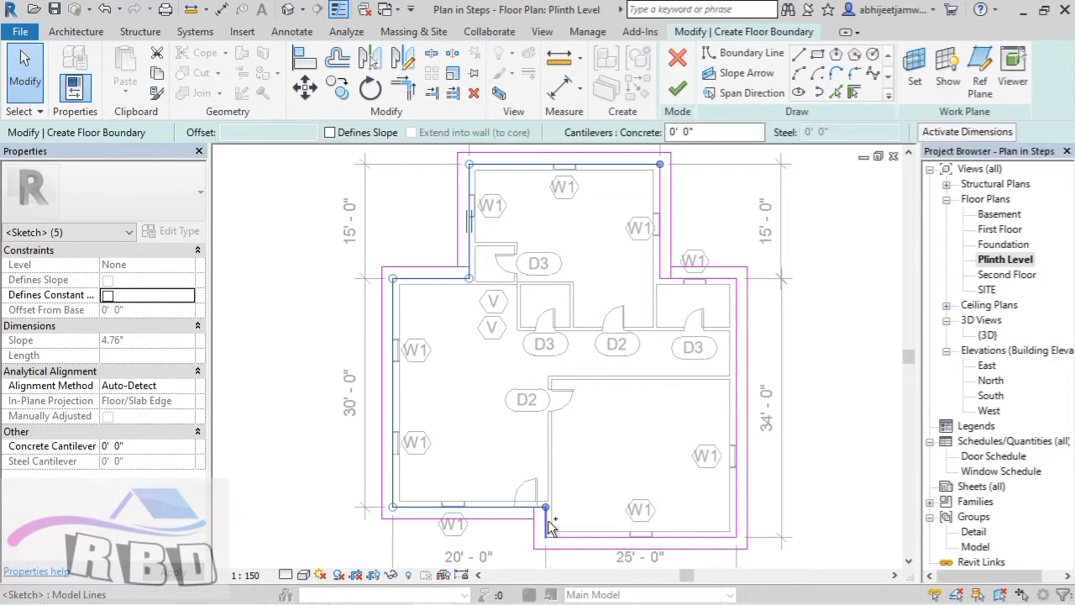
ctrl+click(638, 536)
ctrl+click(737, 517)
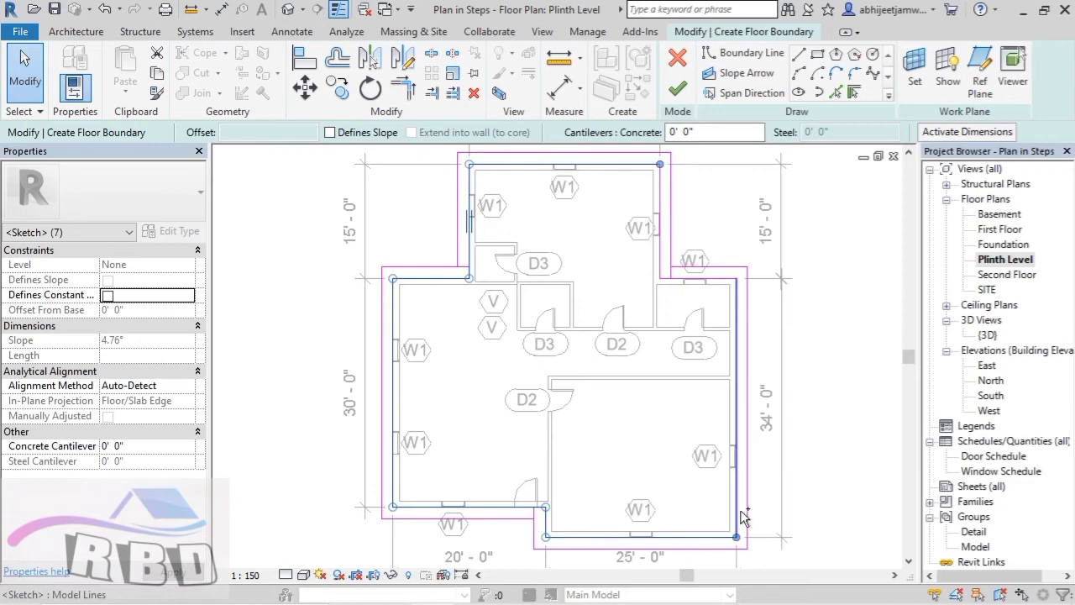
ctrl+click(714, 278)
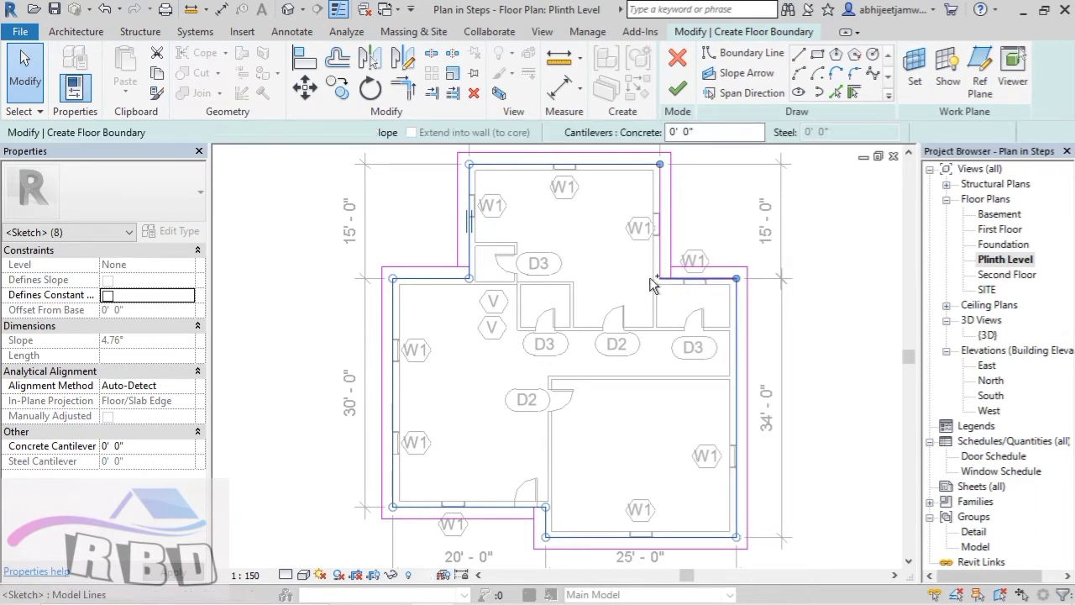
ctrl+click(659, 241)
ctrl+click(660, 240)
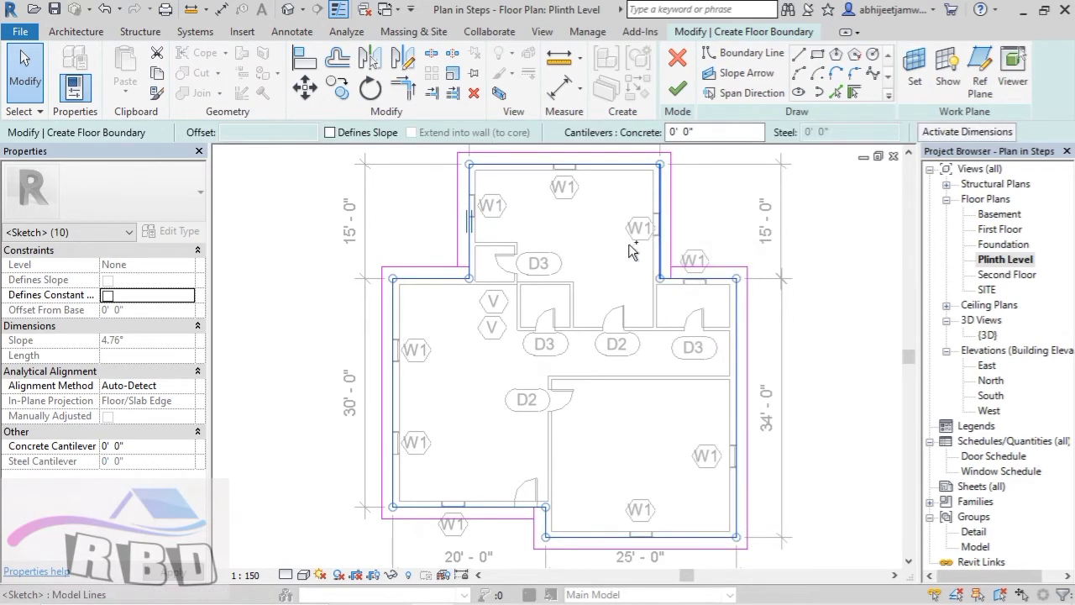
click(626, 241)
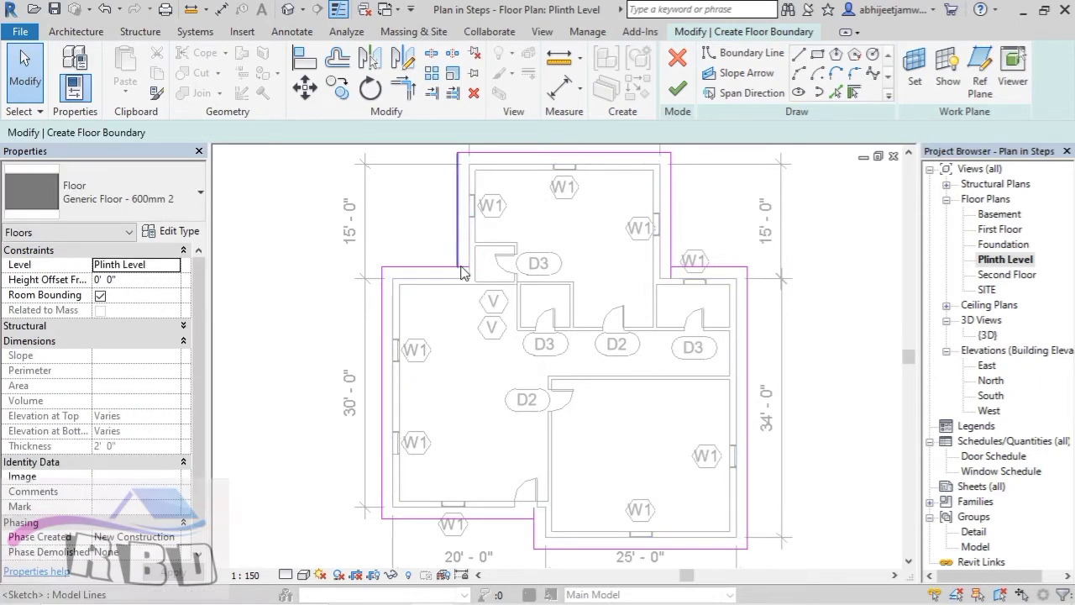
Drag the upper-left and upper-right boundary line ends to meet the outline corners.
scroll(460, 272, up, 2)
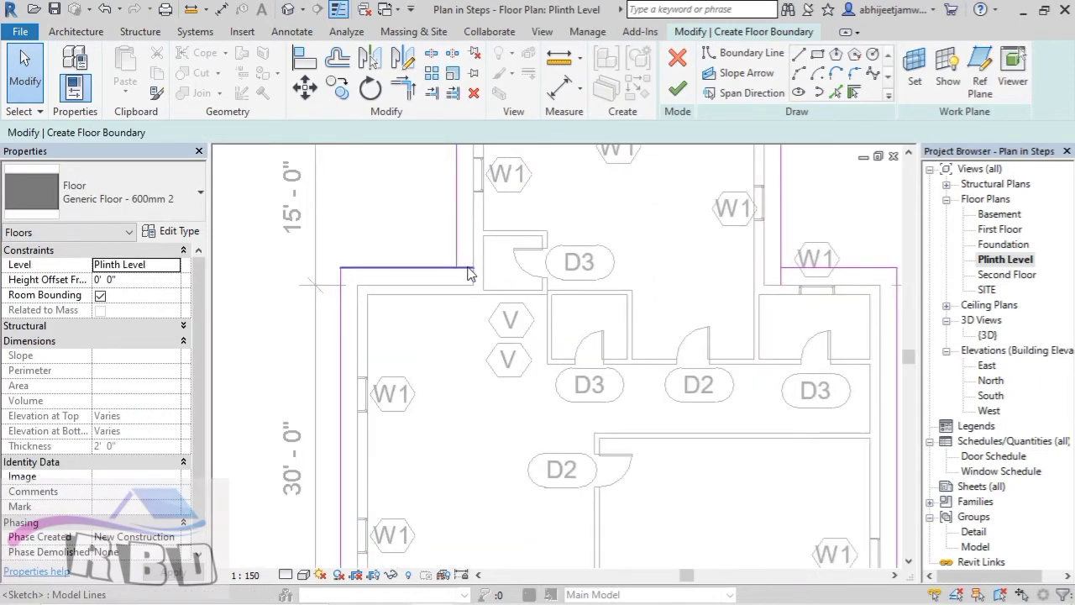
click(469, 270)
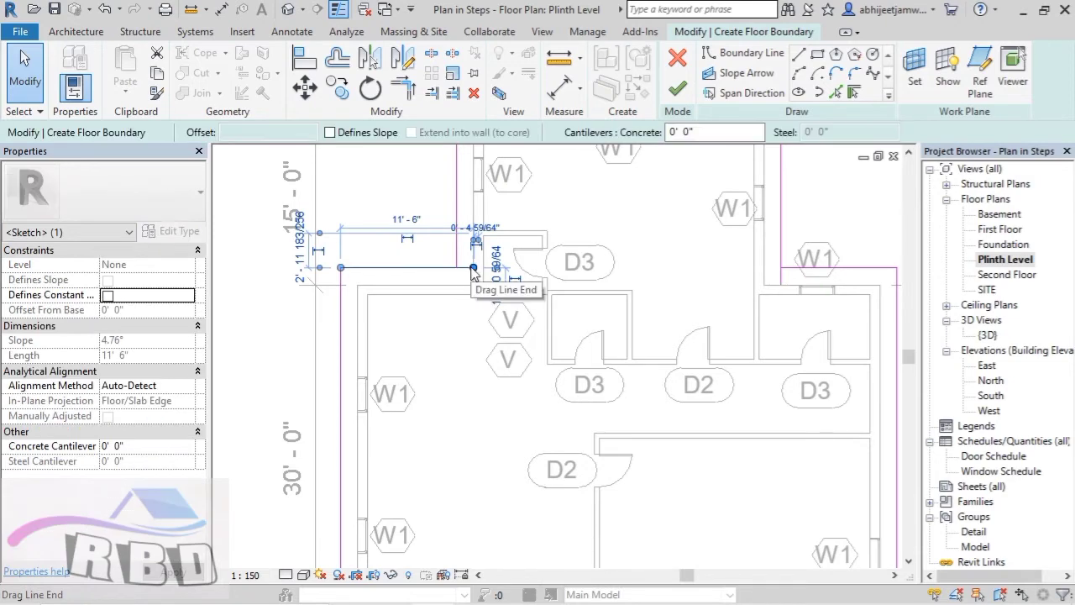
drag(472, 267, 456, 267)
click(483, 326)
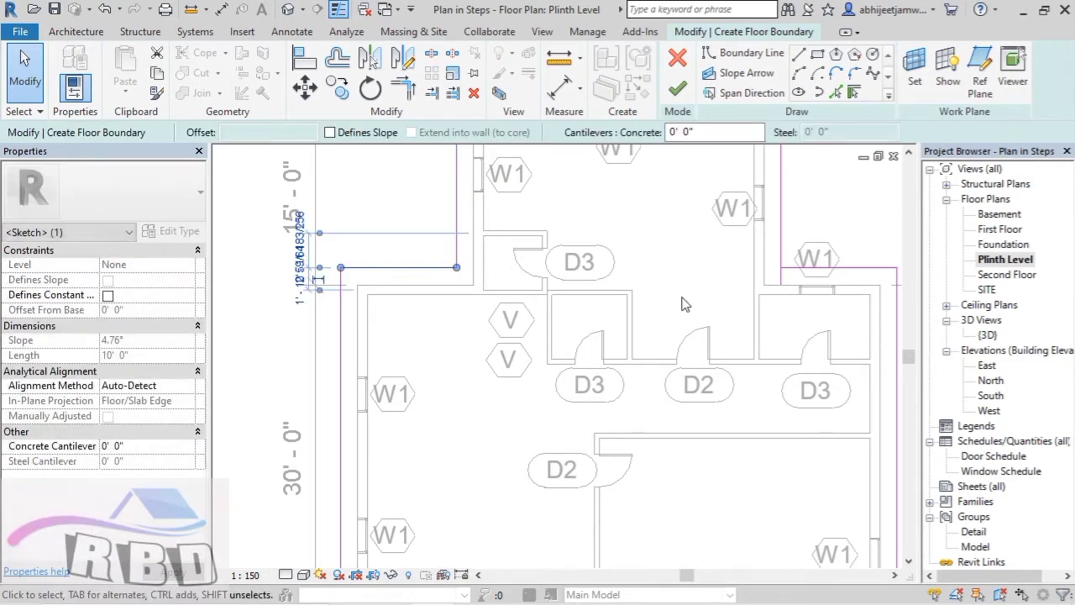
click(781, 283)
drag(781, 286, 781, 268)
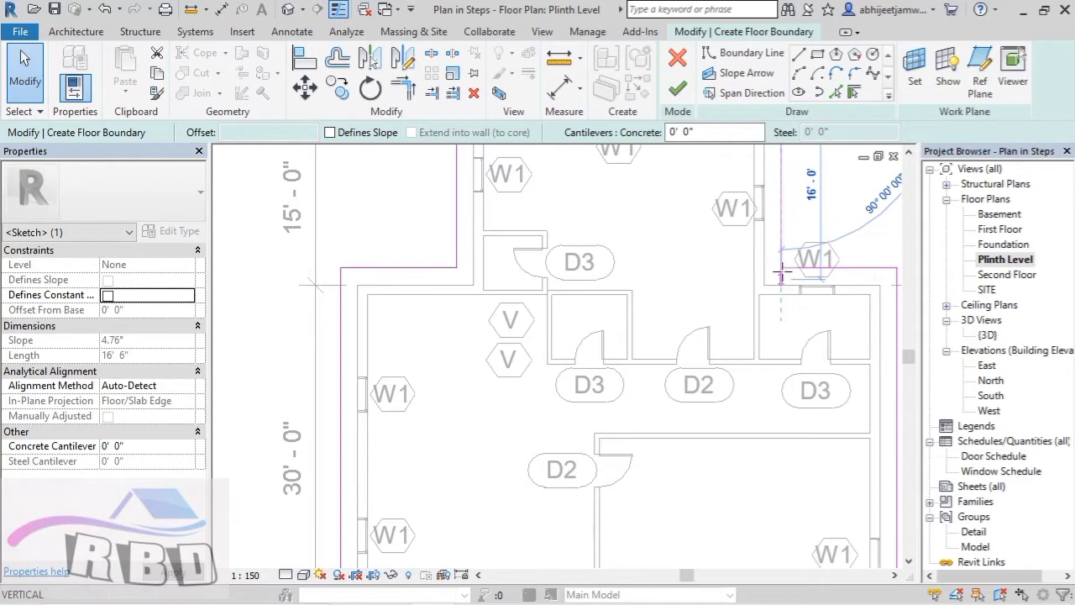
Draw a short vertical boundary line closing the gap at the lower notch.
scroll(722, 363, down, 3)
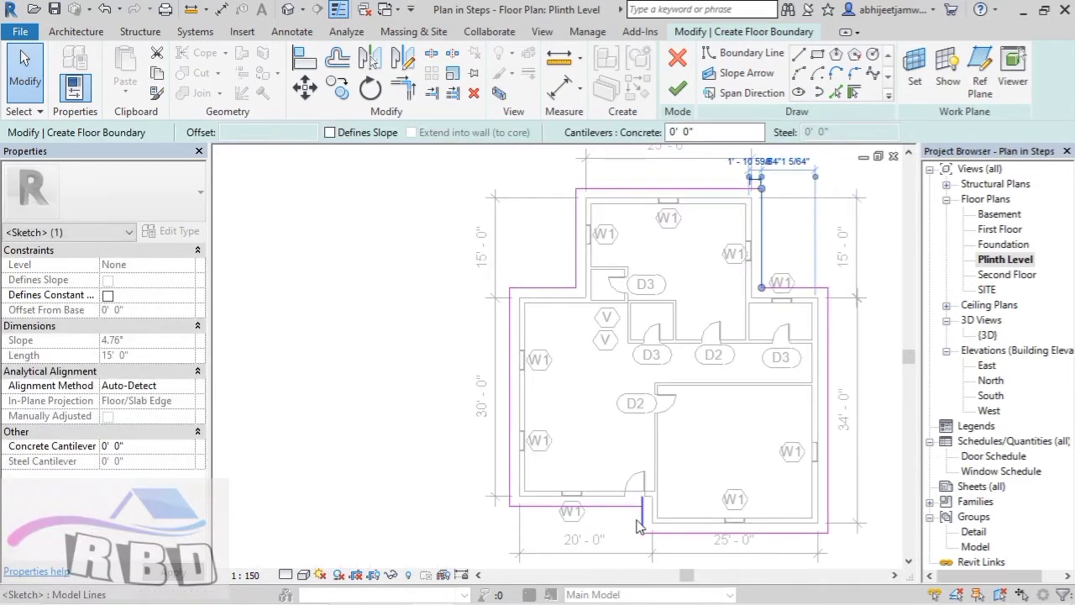
scroll(643, 508, up, 3)
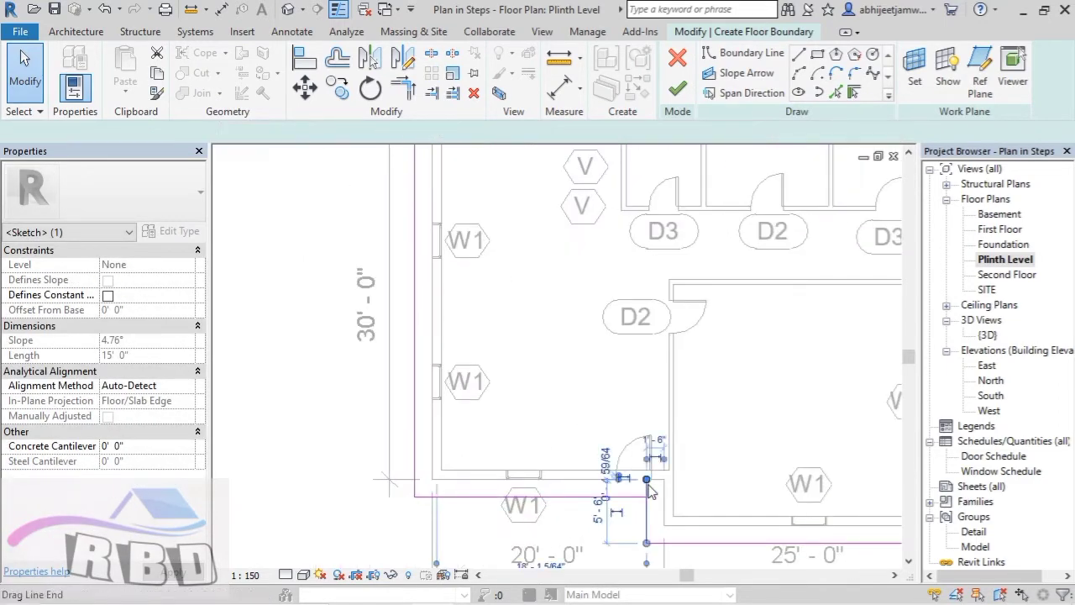
click(647, 495)
click(647, 542)
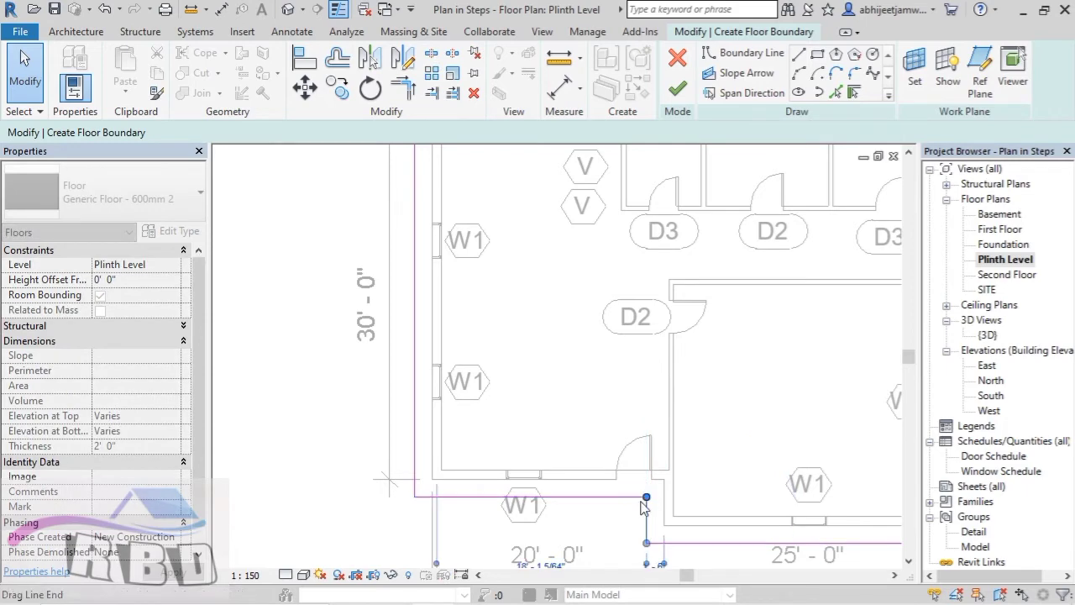
key(Escape)
key(Escape)
Finish the floor boundary sketch.
scroll(508, 468, down, 2)
scroll(433, 437, down, 2)
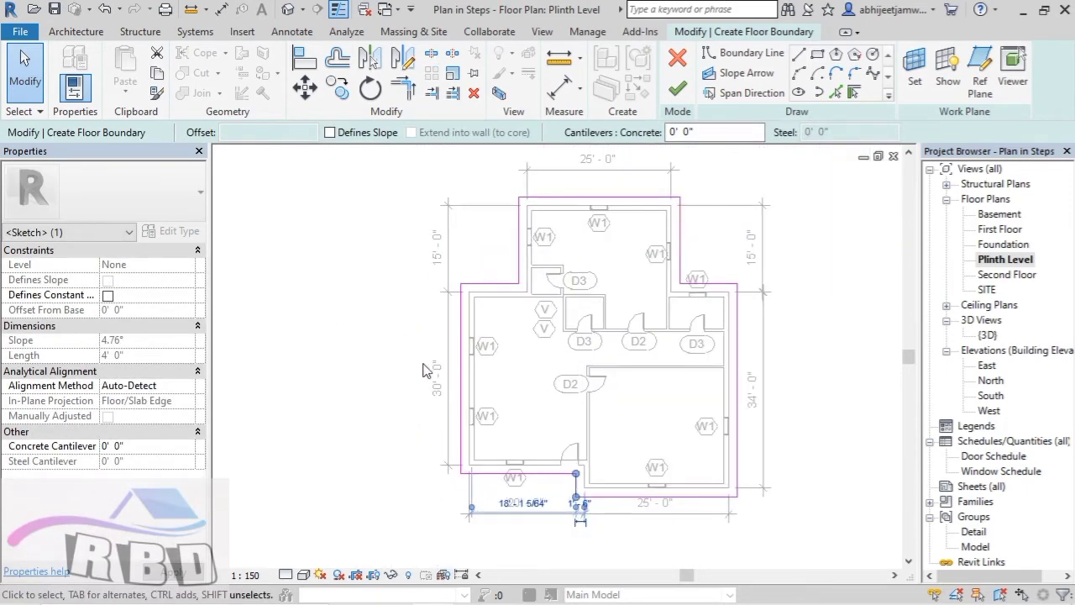
click(684, 101)
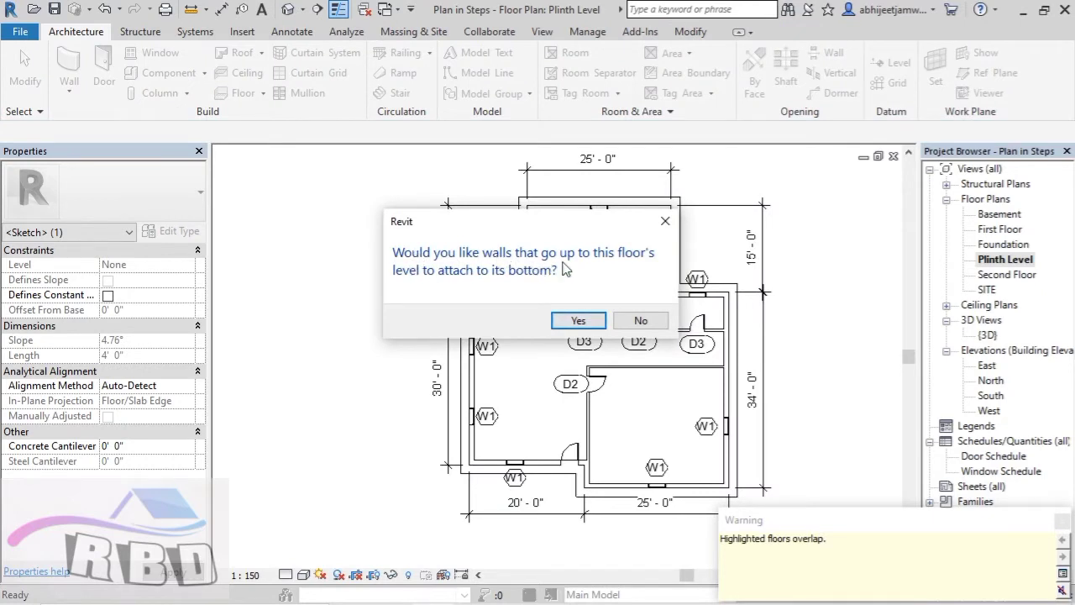
Decline attaching walls to the floor and switch it to Generic Floor - 300mm.
click(639, 321)
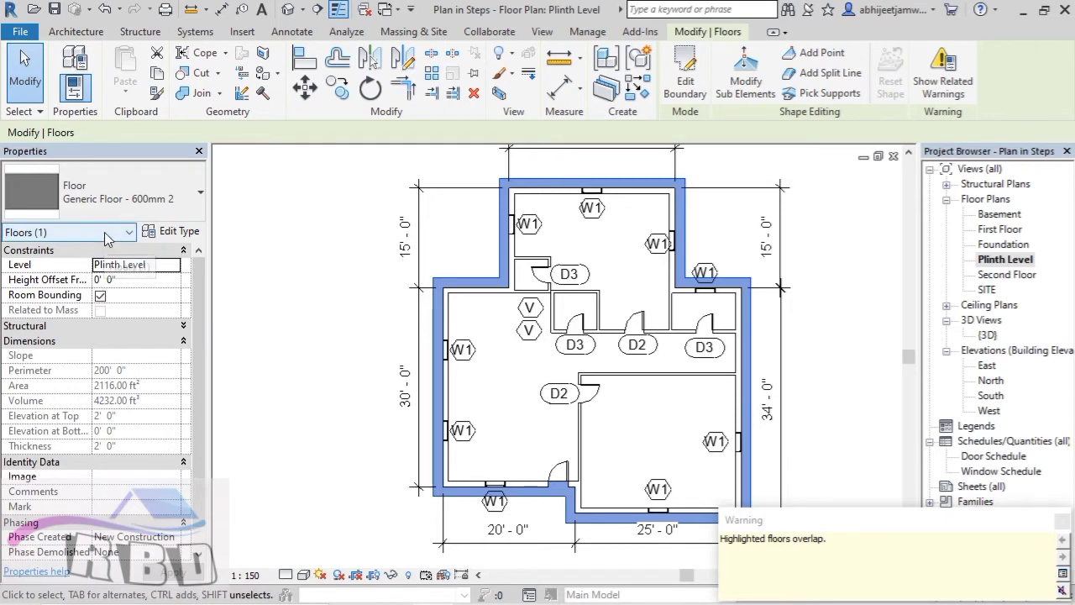
click(160, 210)
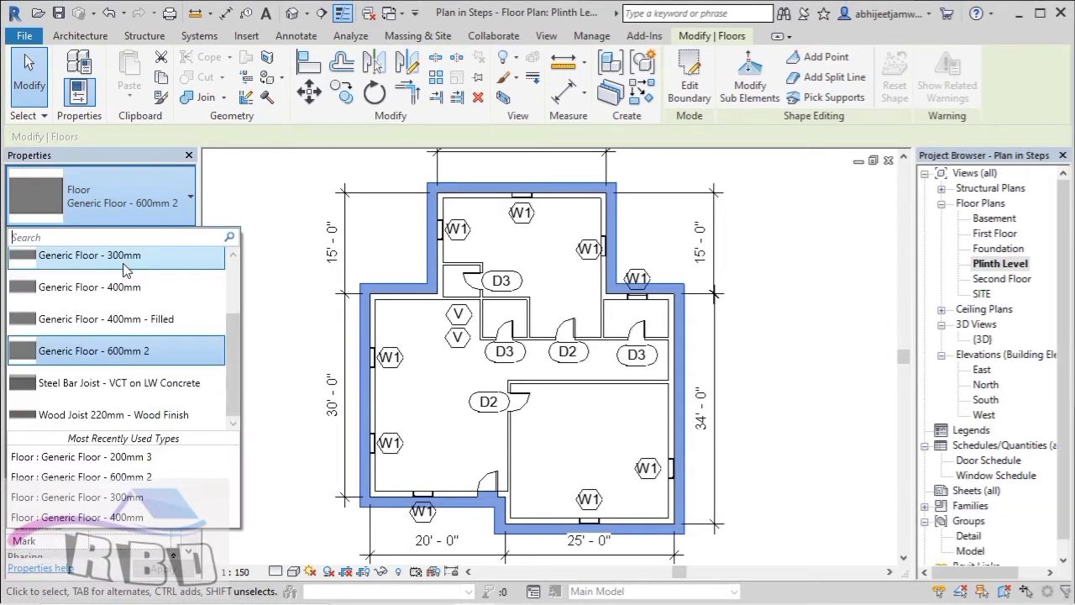
click(124, 269)
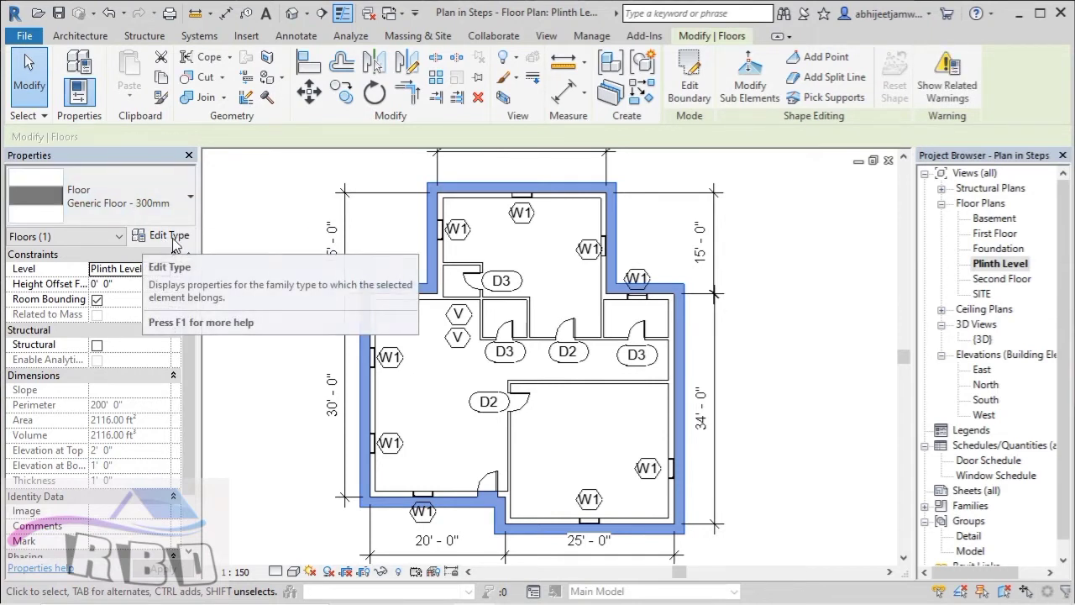
mouse_move(169, 235)
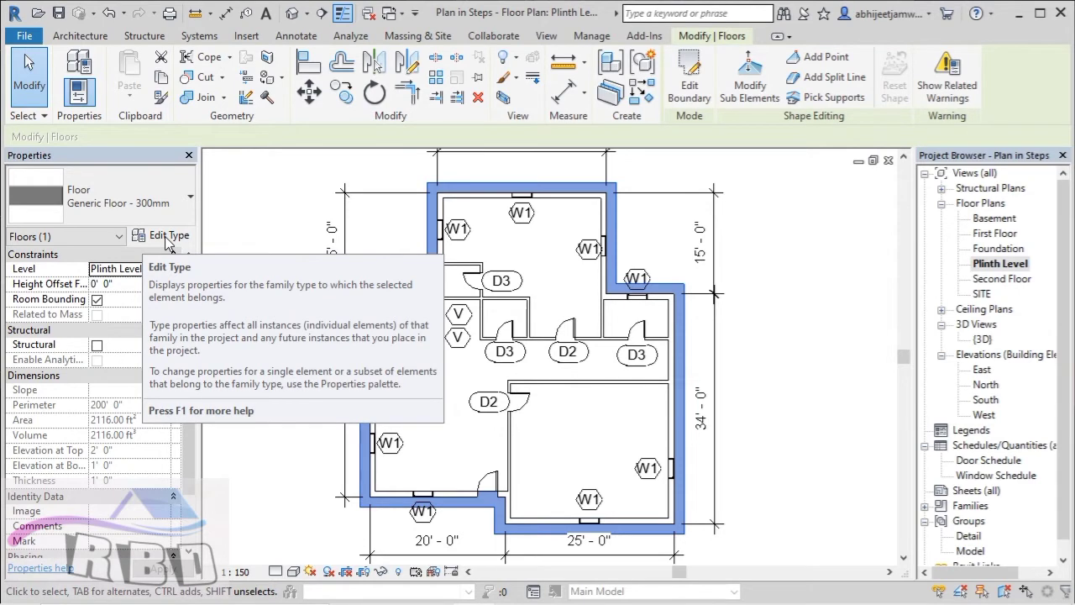
Duplicate the 300mm floor type as 'Generic Floor - 150mm 2' and open its layer assembly.
click(168, 238)
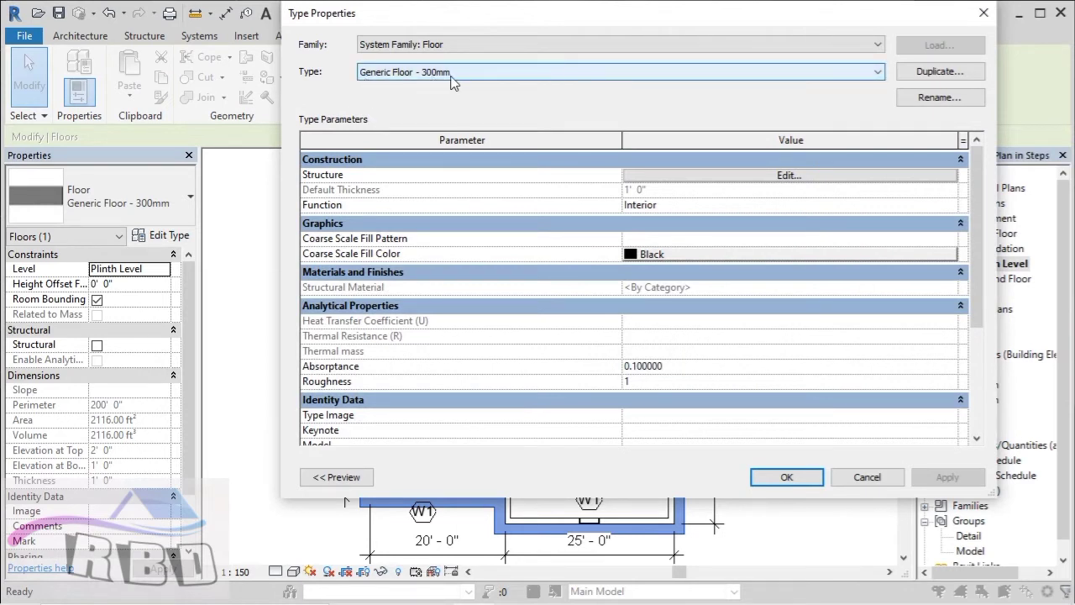
click(931, 76)
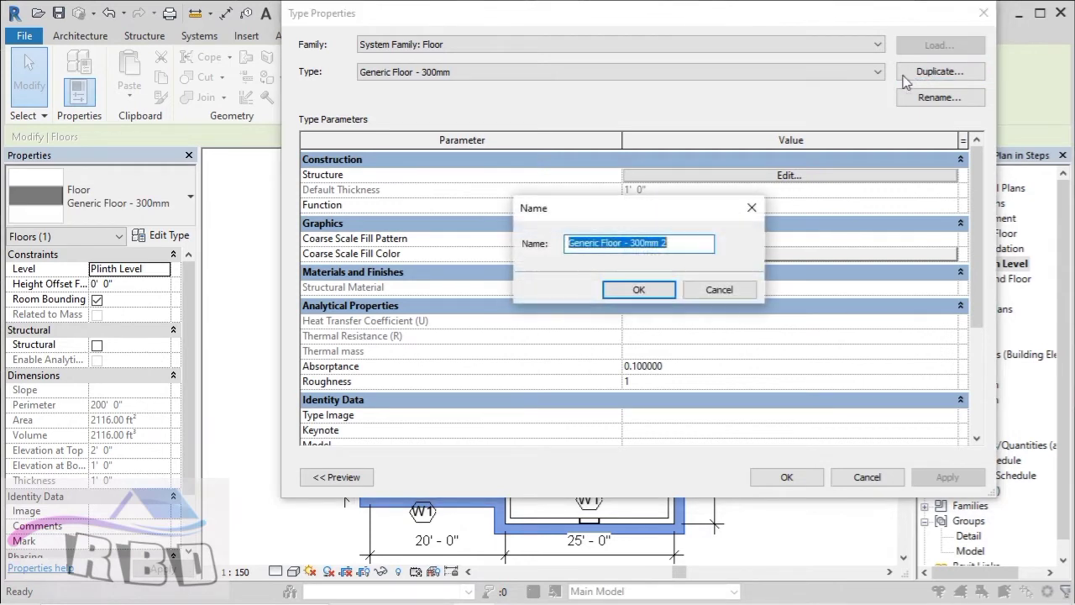
click(647, 244)
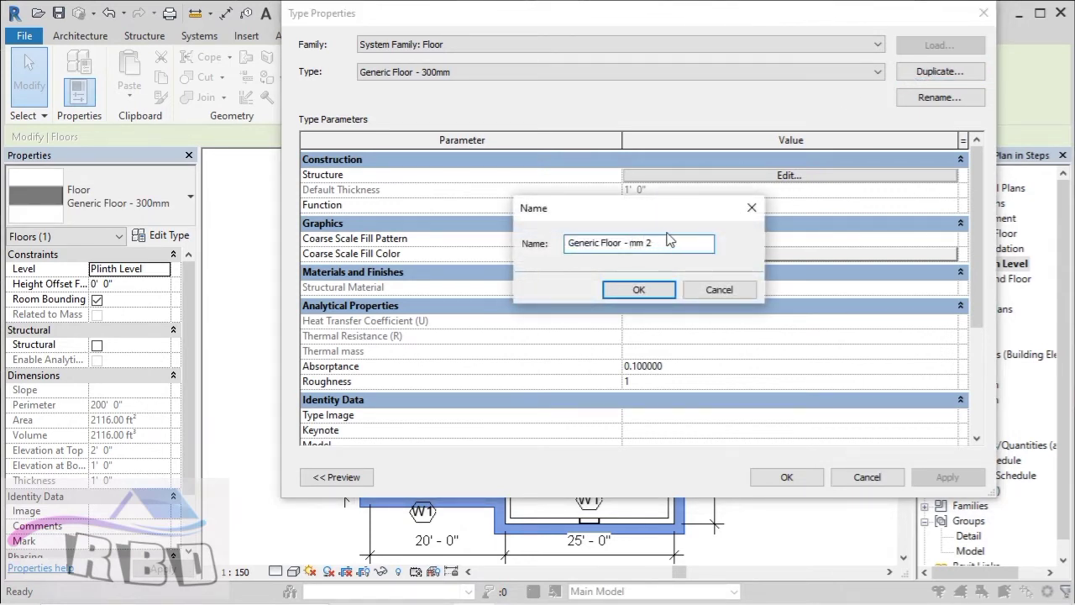
text(150)
click(639, 289)
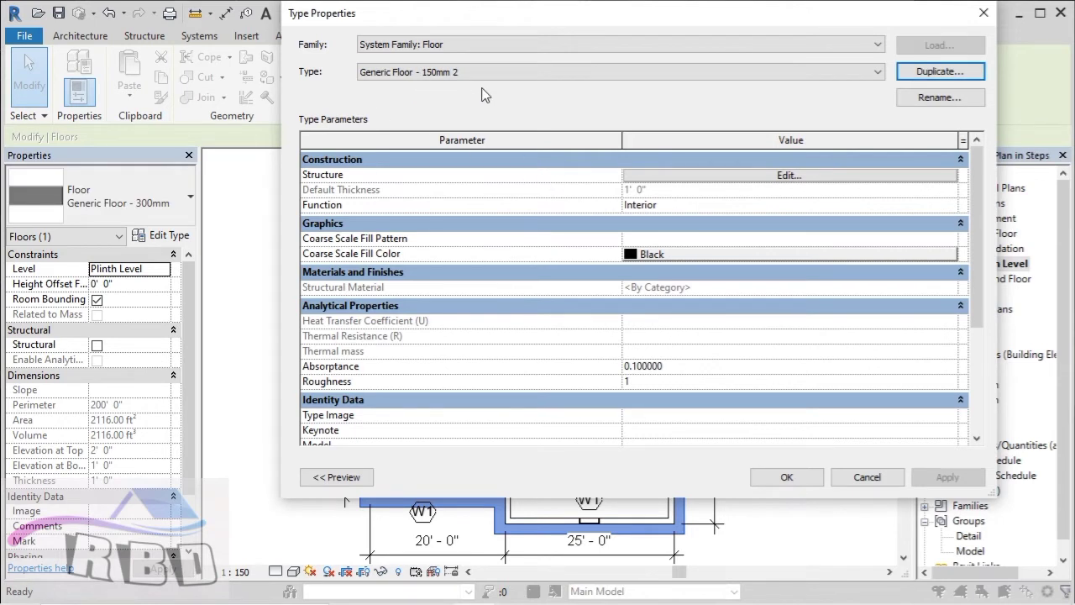
scroll(512, 263, down, 2)
scroll(512, 263, down, 2)
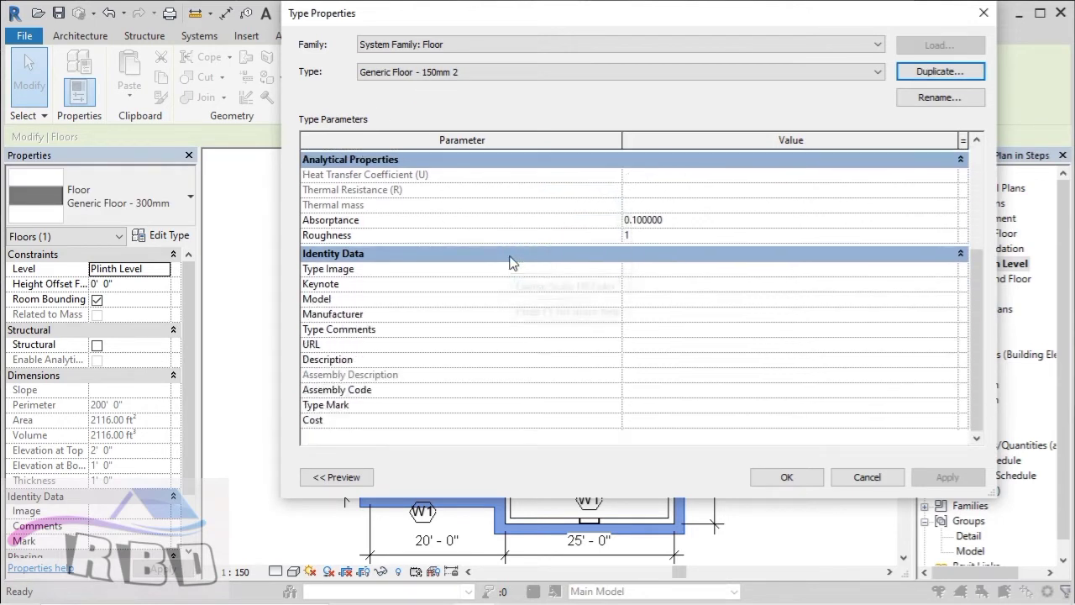
scroll(513, 263, up, 3)
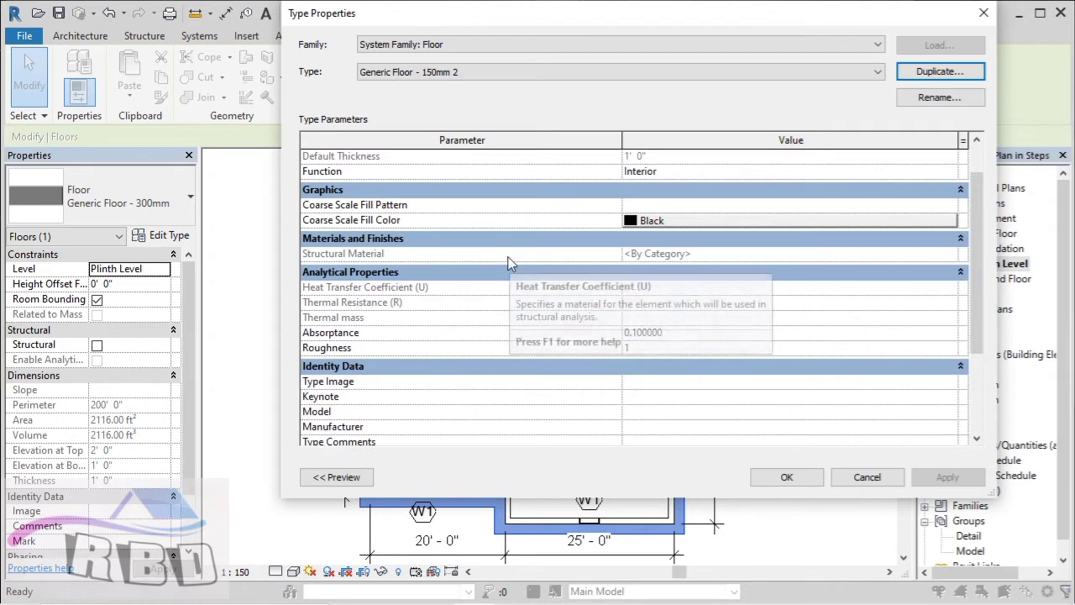
scroll(512, 262, up, 1)
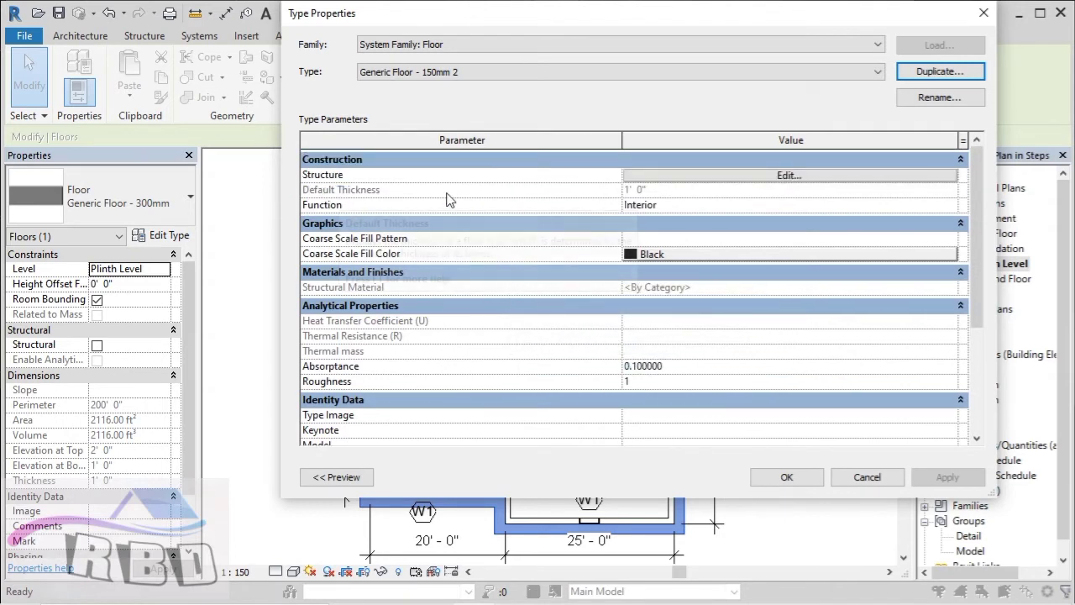
click(774, 178)
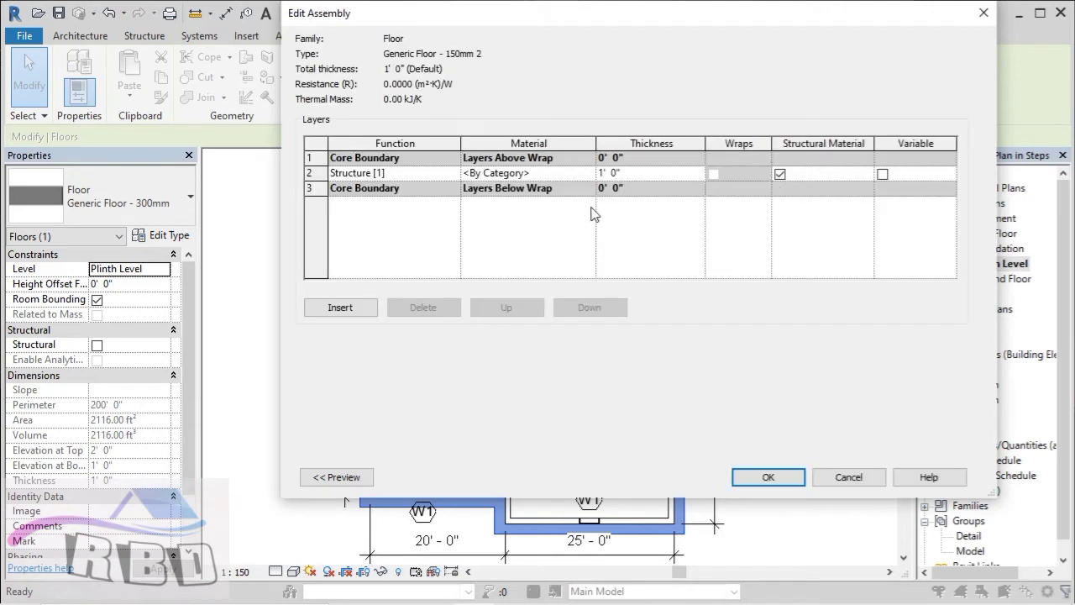
Set the Structure layer thickness to 6" and apply Generic Floor - 150mm 2 to the floor.
click(605, 174)
key(Tab)
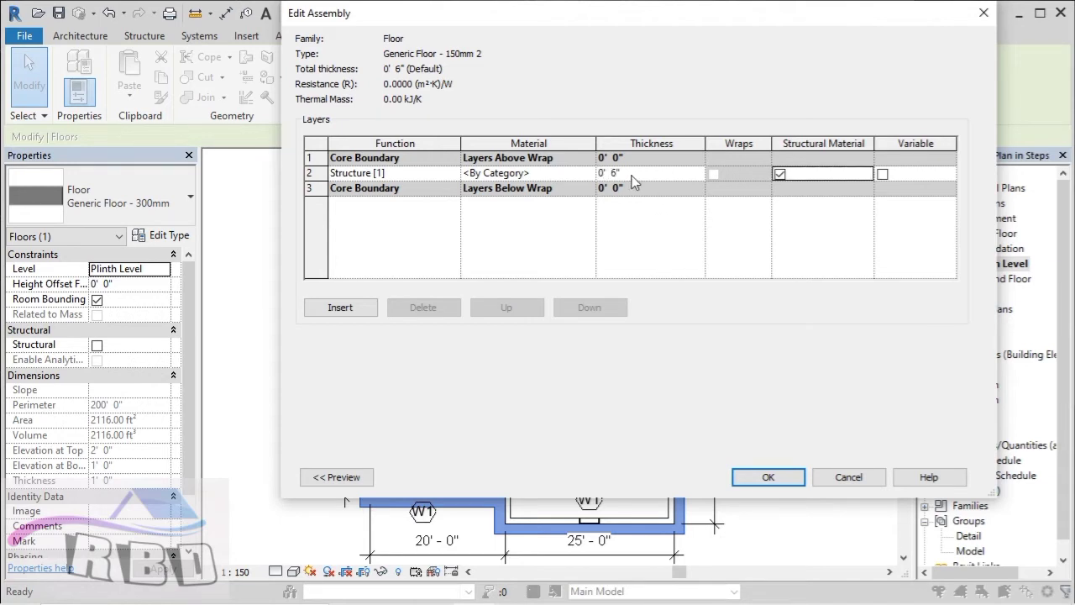
click(769, 478)
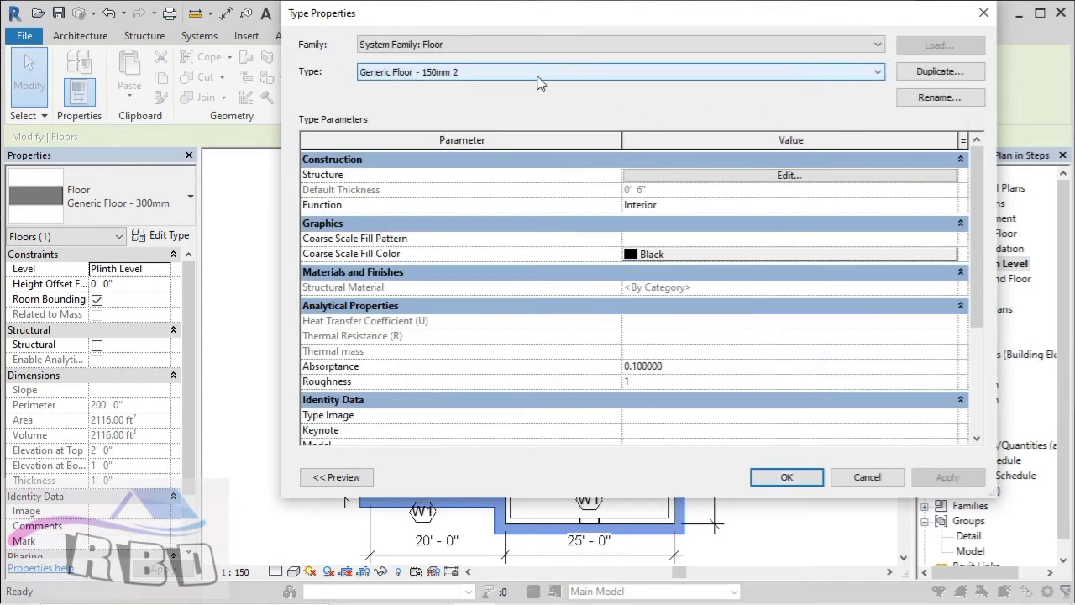
click(787, 477)
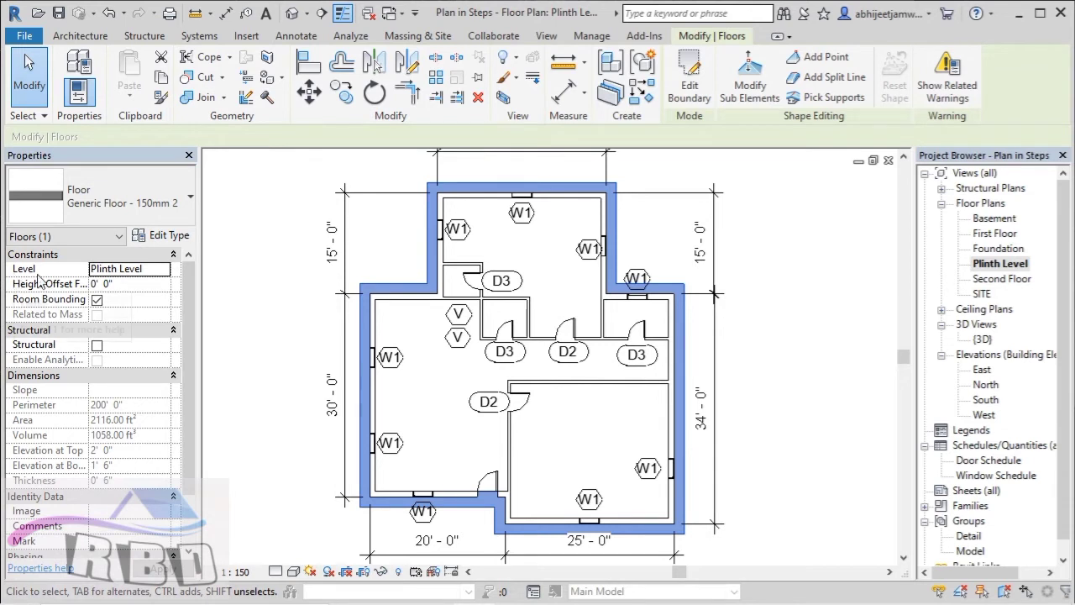
Set the floor's Level to First Floor with a 0' 6" Height Offset From Level.
click(116, 268)
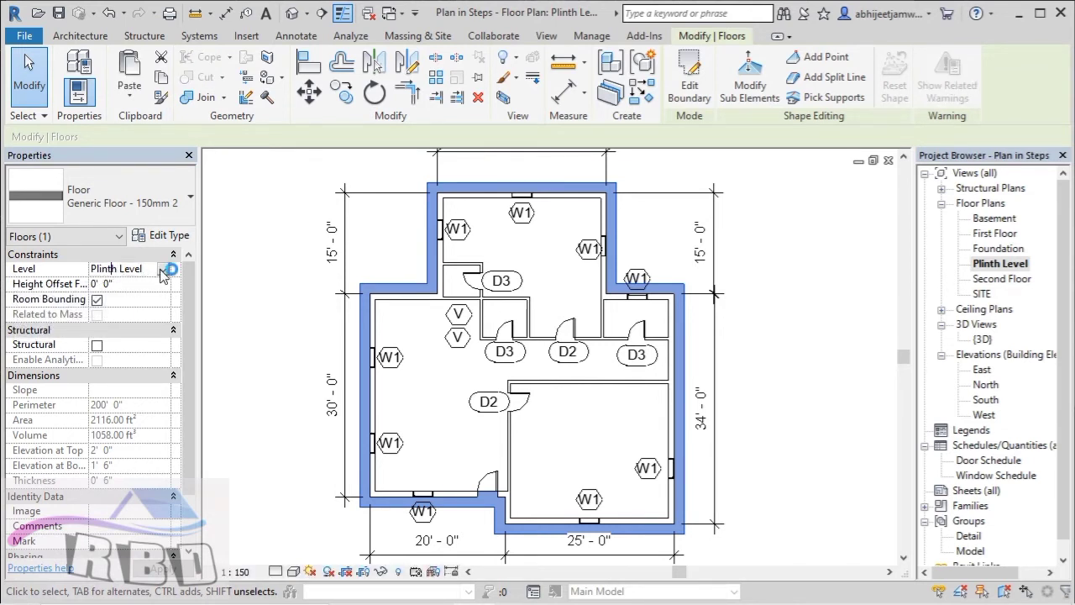
click(162, 269)
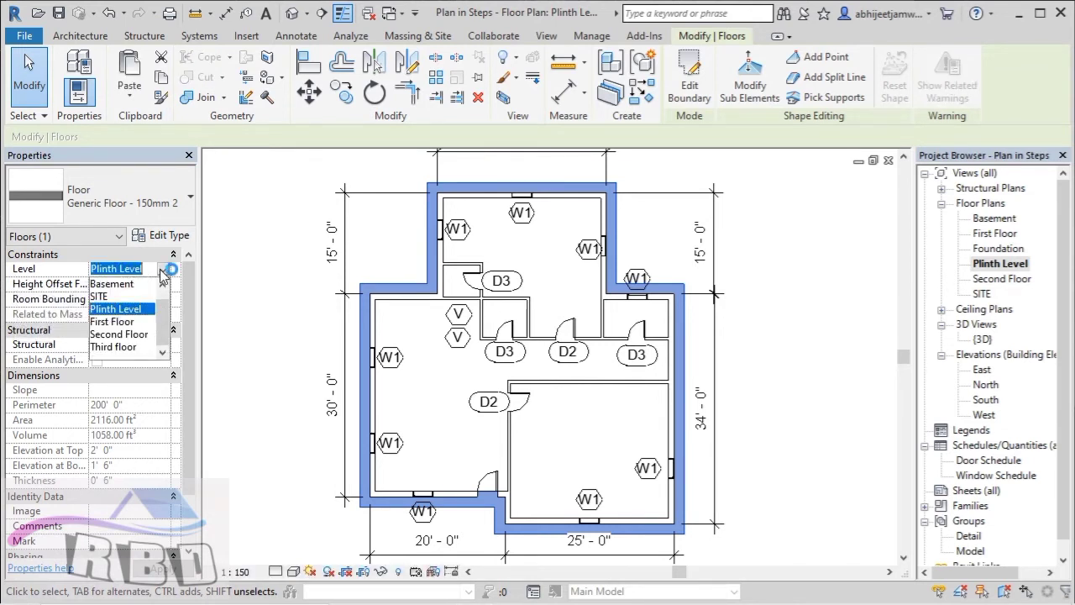
click(111, 322)
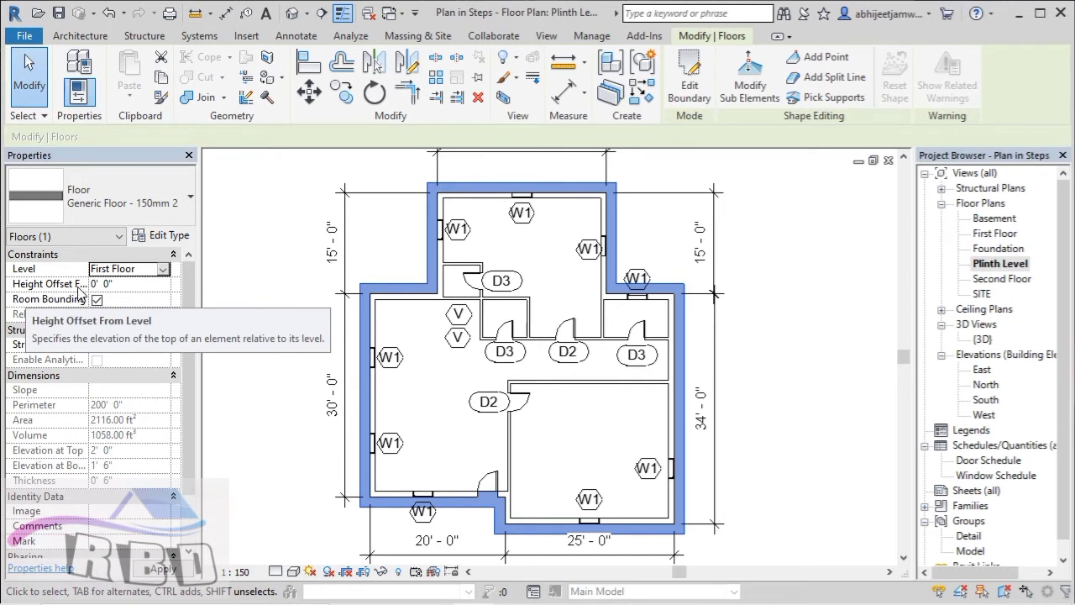
drag(87, 269, 146, 269)
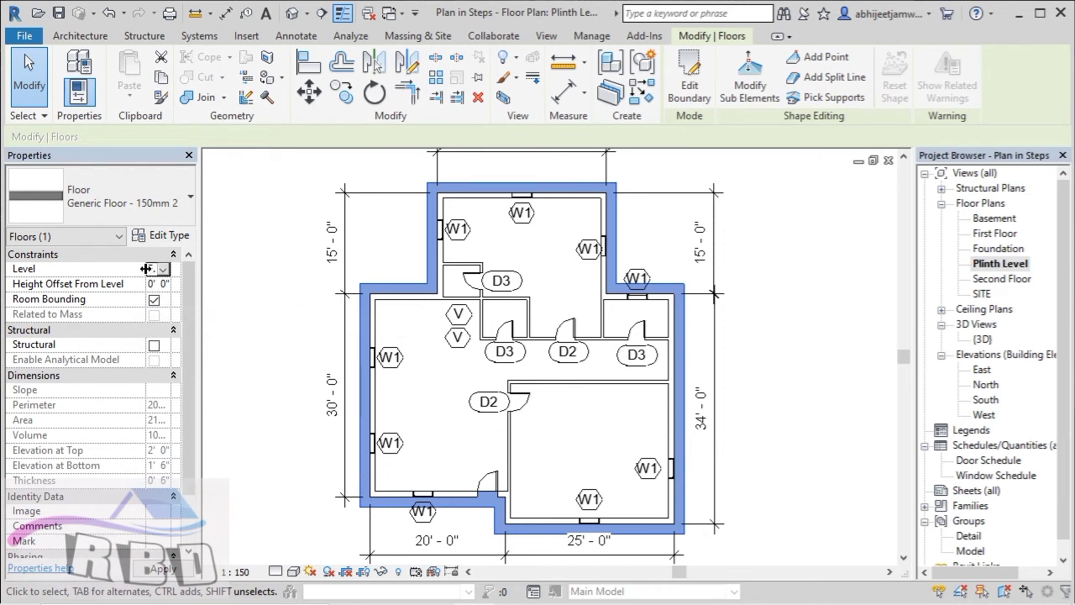
drag(146, 269, 126, 271)
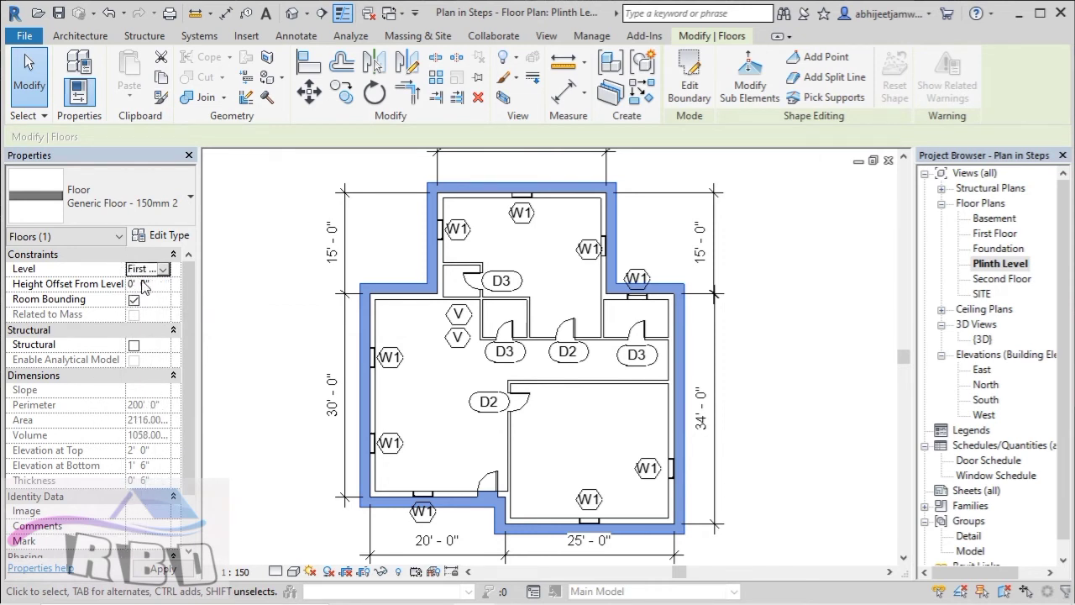
click(147, 284)
key(BackSpace)
key(BackSpace)
text(6)
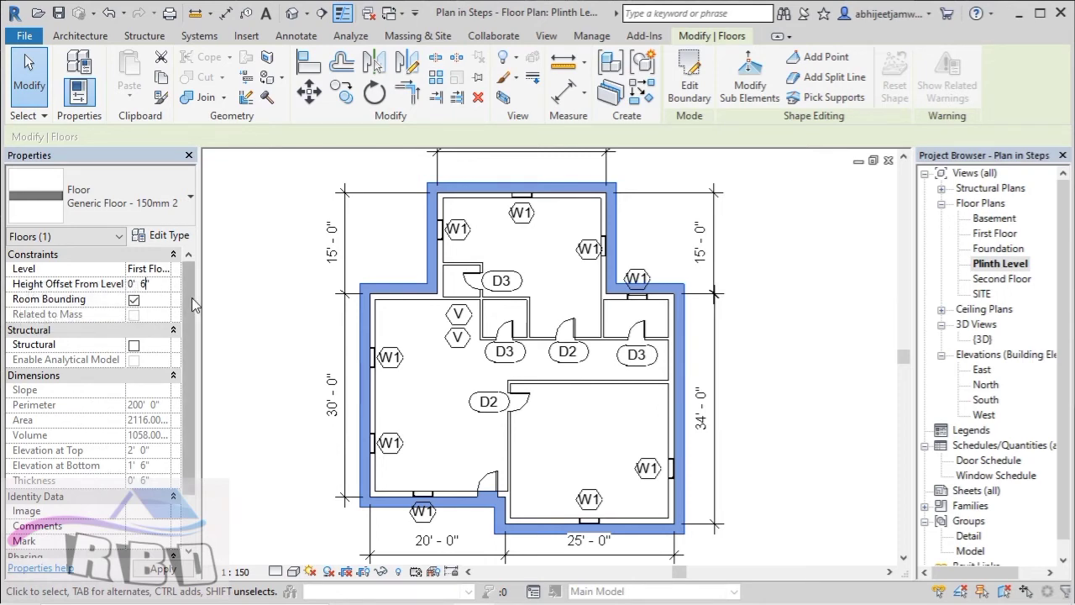
text(")
click(309, 351)
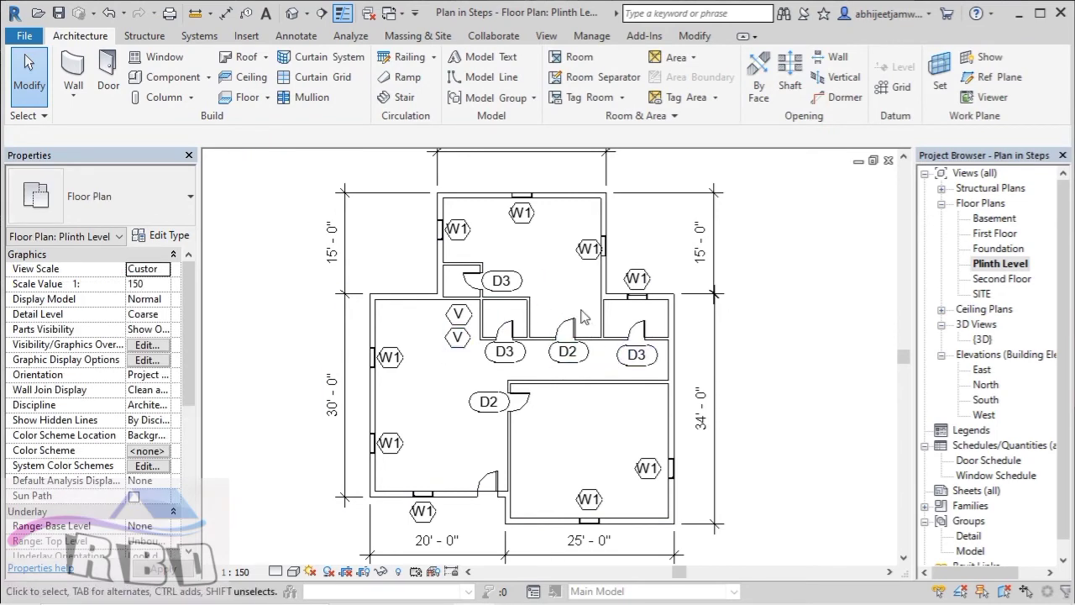
Open the {3D} view, enable Section Box, and zoom out to see the whole site.
double_click(982, 339)
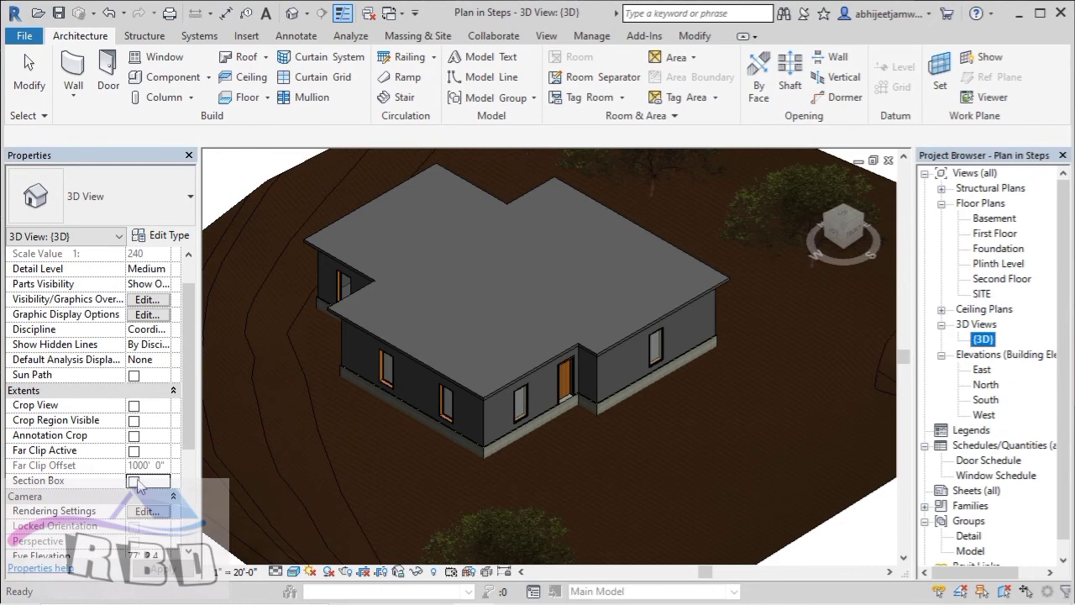
click(133, 480)
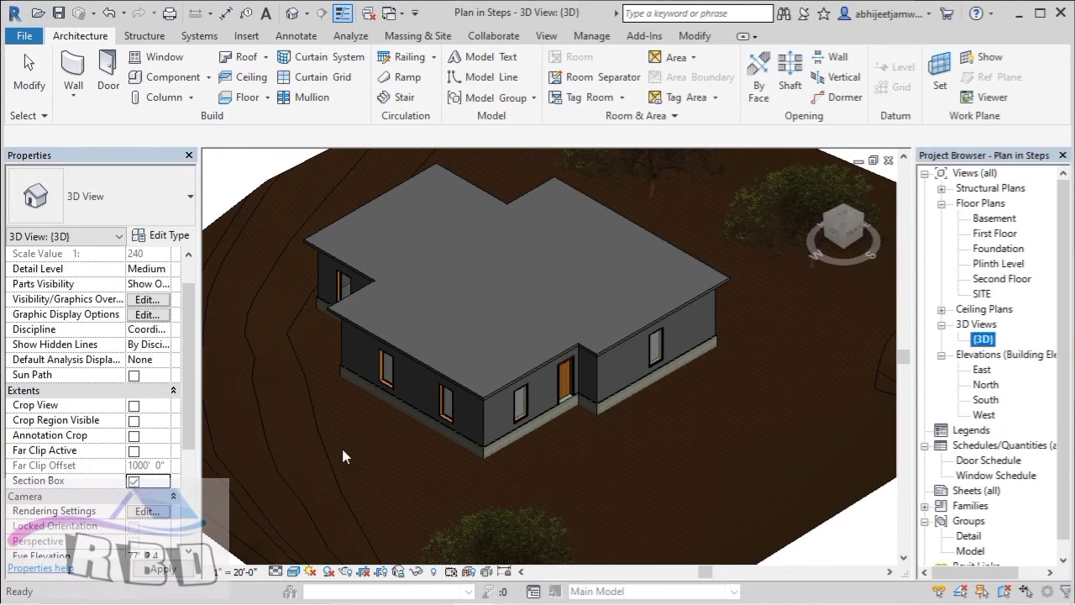
scroll(410, 432, down, 2)
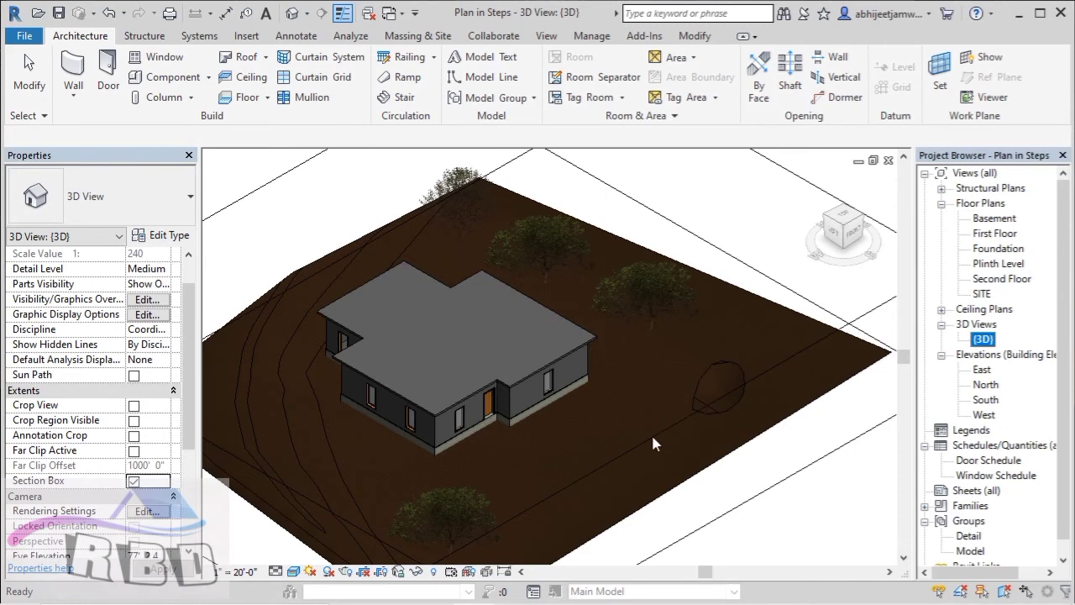
scroll(653, 443, down, 1)
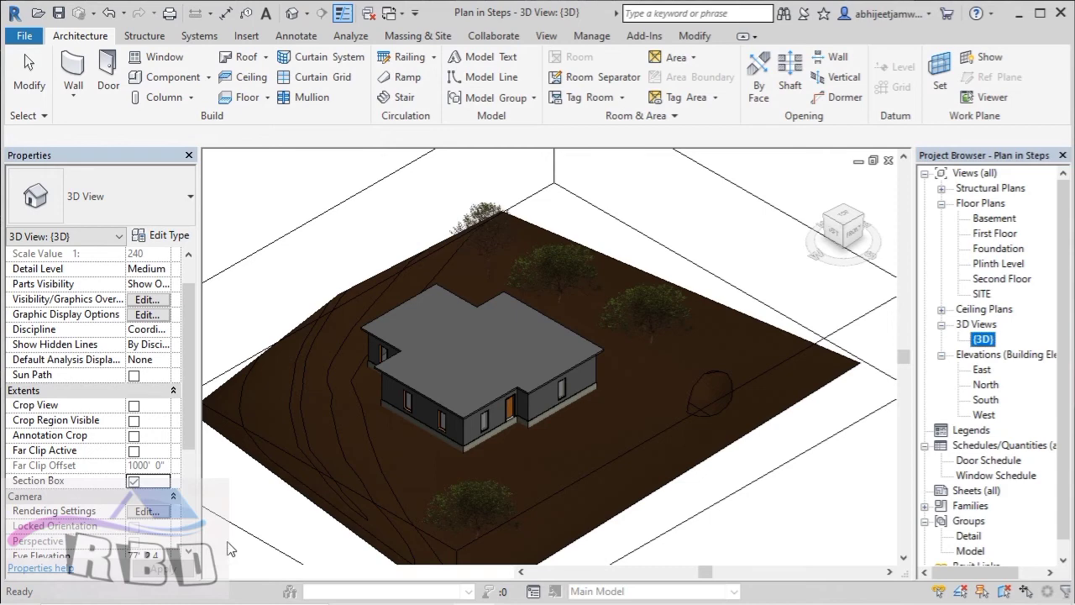
Drag the section box's side inward to cut through the house, then zoom in.
click(295, 459)
click(302, 464)
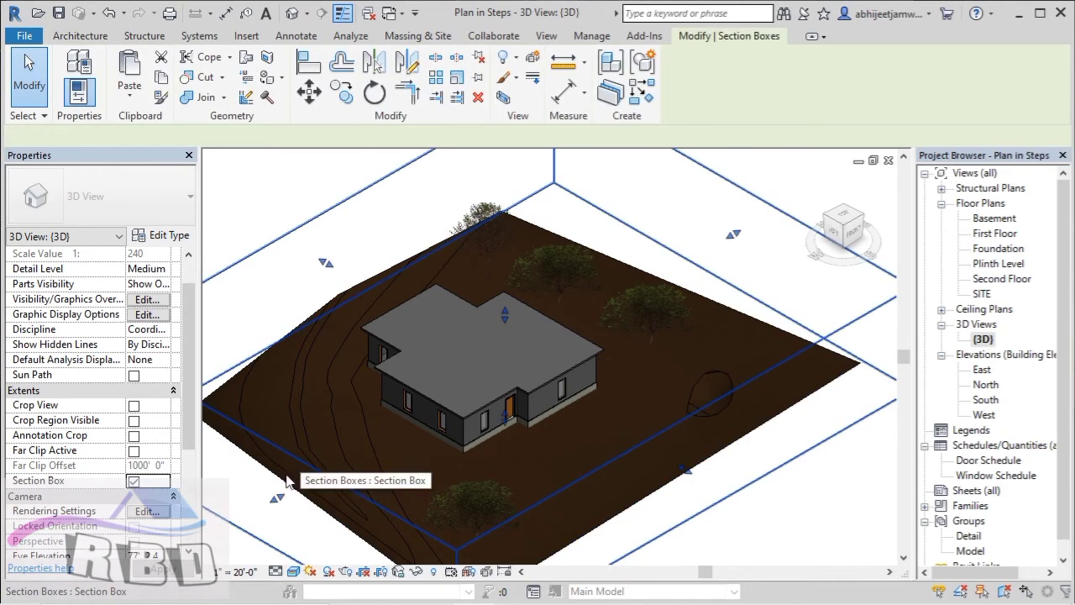
mouse_move(445, 409)
mouse_down()
mouse_move(469, 404)
mouse_move(440, 442)
mouse_up()
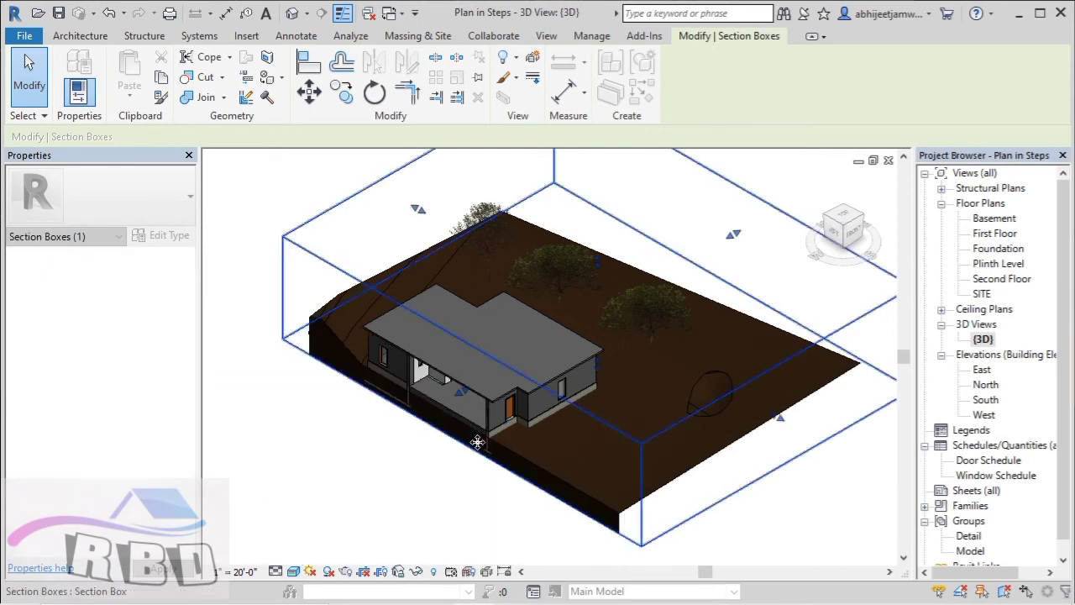
scroll(496, 407, up, 2)
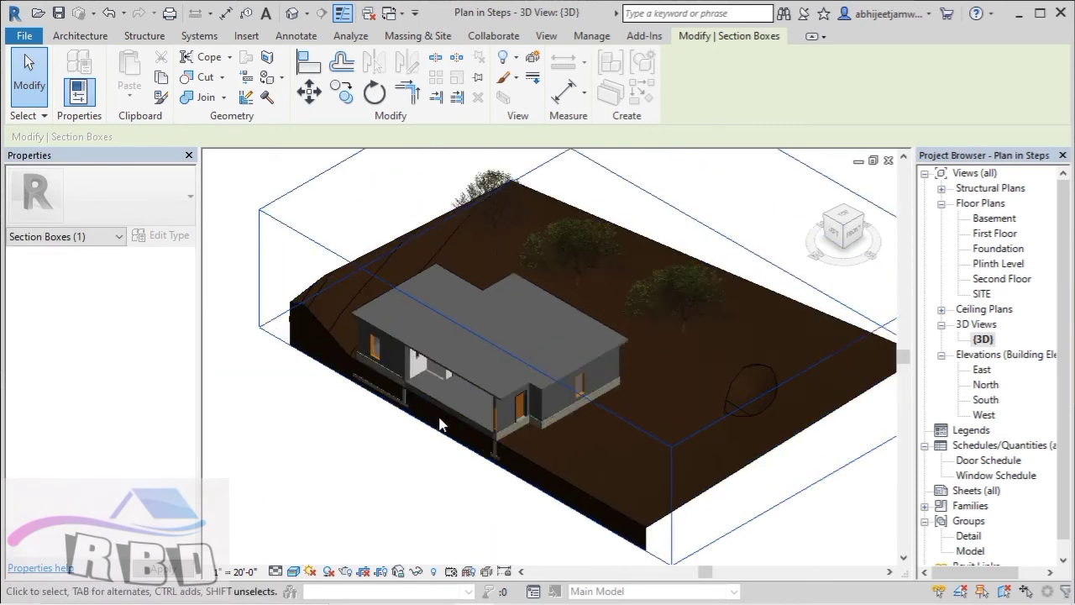
scroll(497, 405, up, 3)
scroll(497, 397, up, 1)
scroll(527, 406, up, 2)
scroll(640, 420, up, 1)
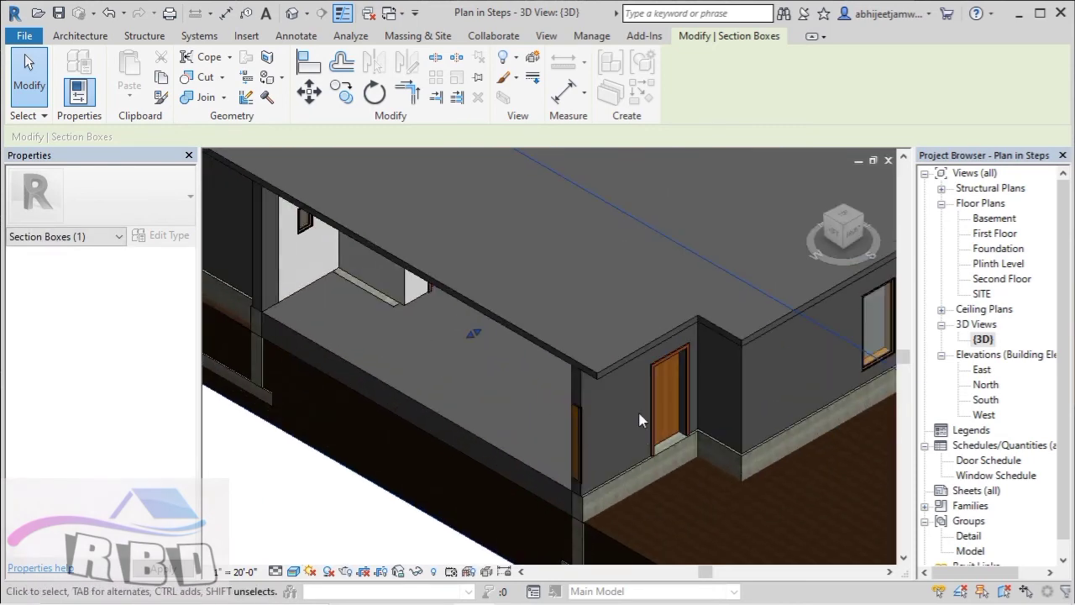
Select the 150mm slab and zoom around to check it caps the walls at 12'6".
click(595, 372)
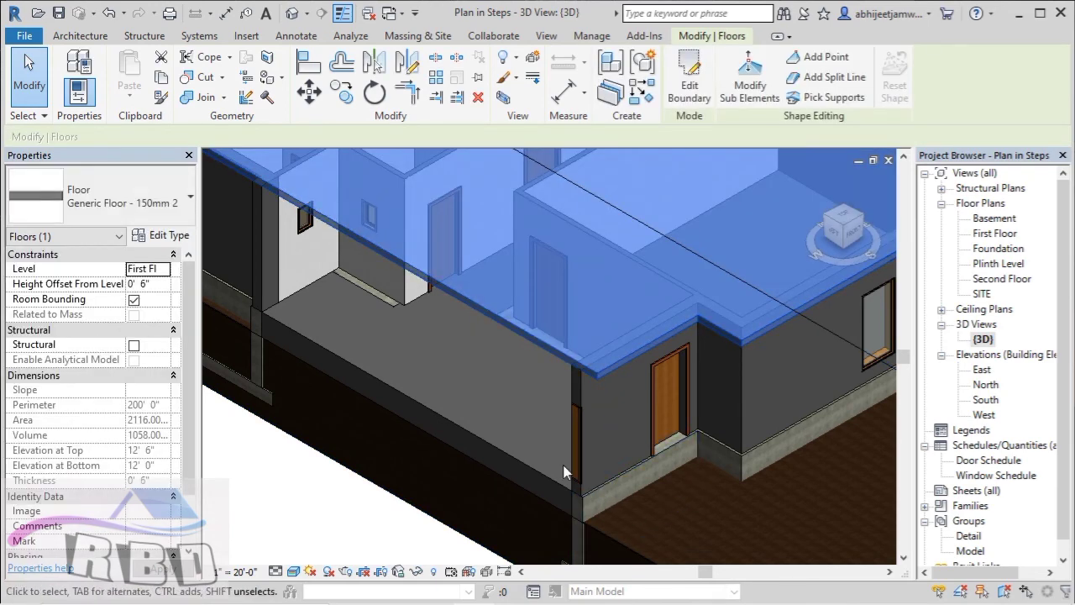
scroll(581, 384, up, 1)
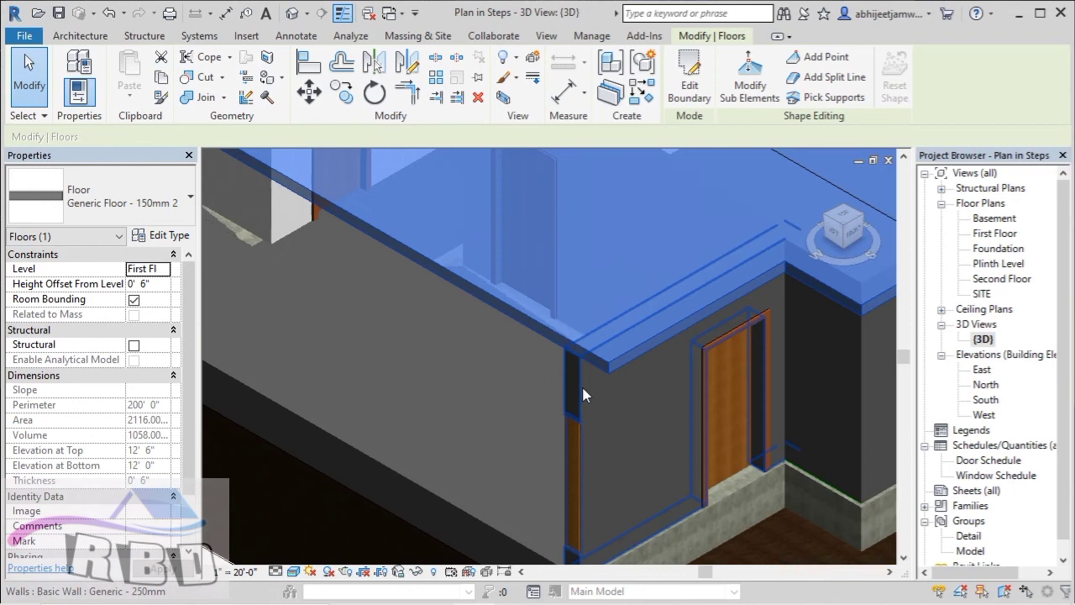
scroll(583, 391, up, 1)
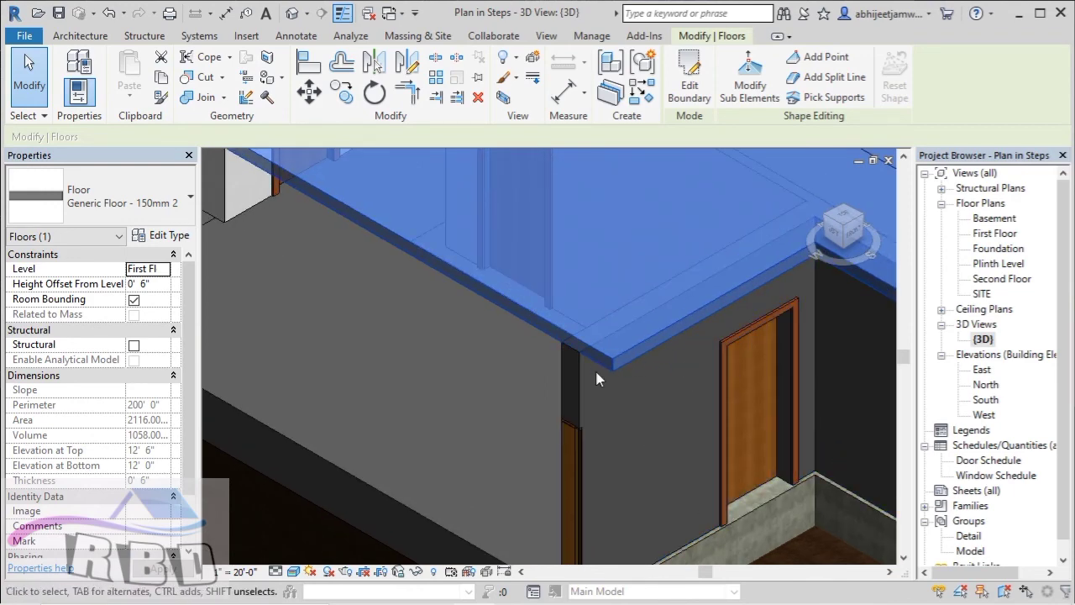
scroll(595, 367, down, 1)
scroll(605, 375, down, 1)
scroll(605, 374, down, 1)
scroll(605, 374, down, 1)
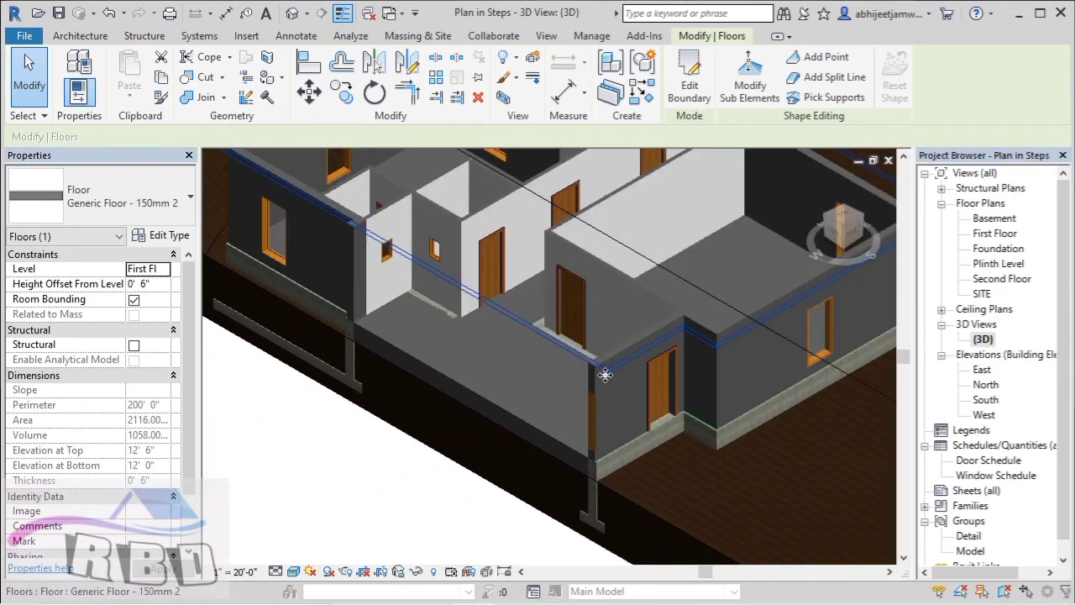
scroll(272, 262, down, 1)
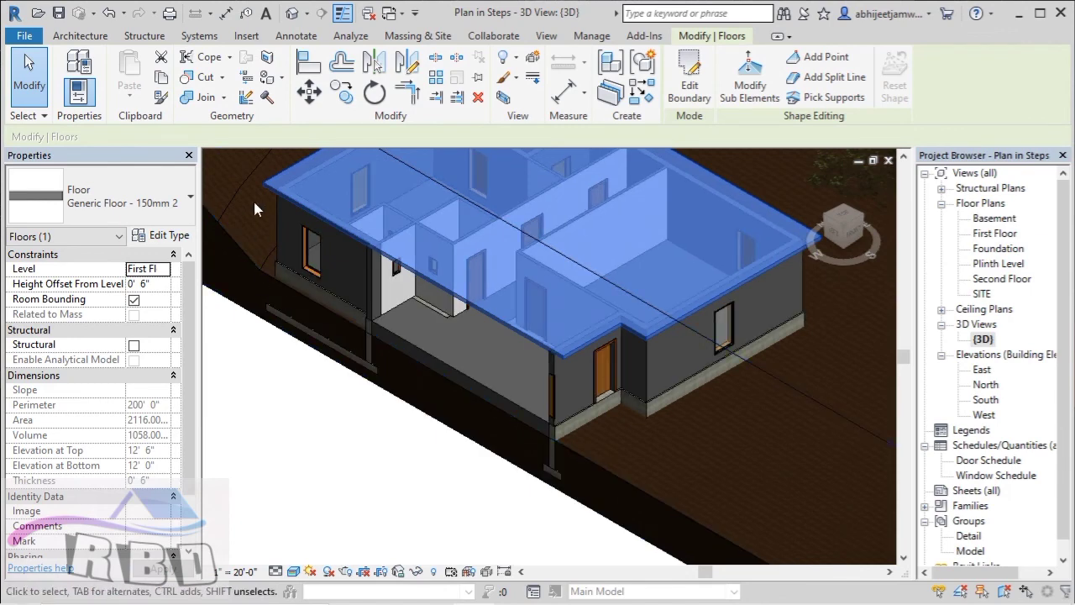
scroll(253, 157, up, 2)
scroll(253, 157, up, 2)
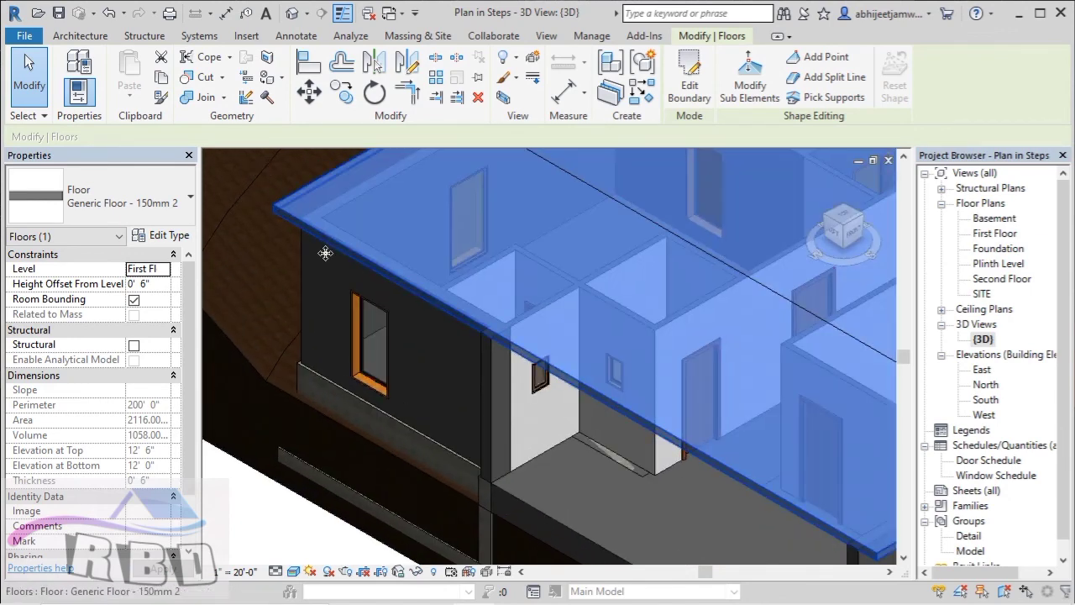